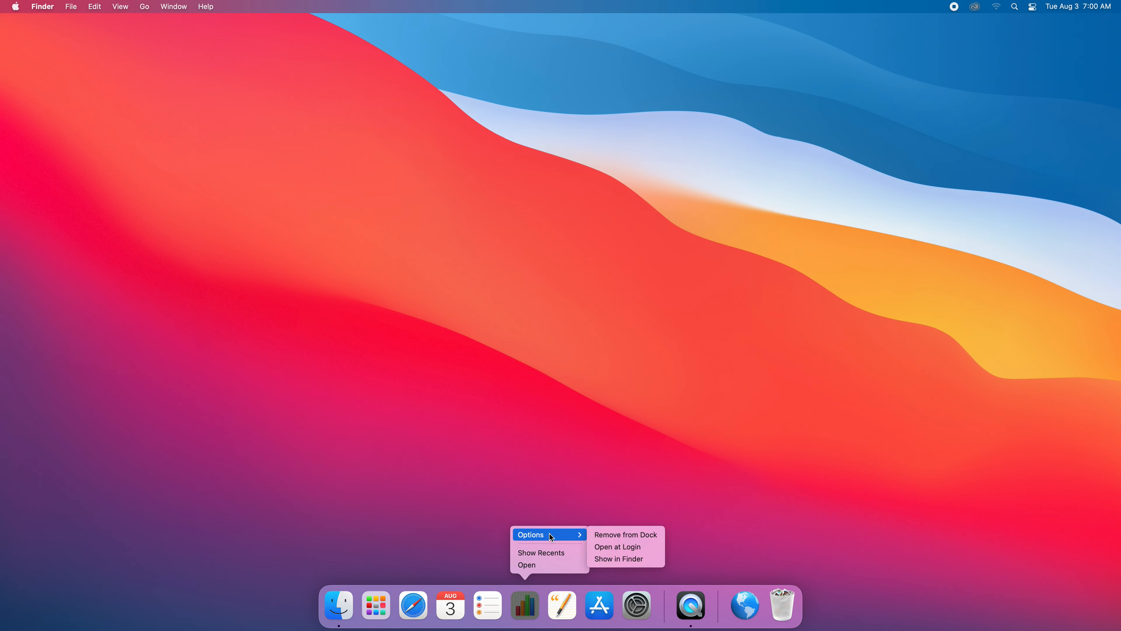
Remove Numbers, Reminders, Pages, App Store and Safari from the Dock.
left_click(625, 535)
right_click(510, 603)
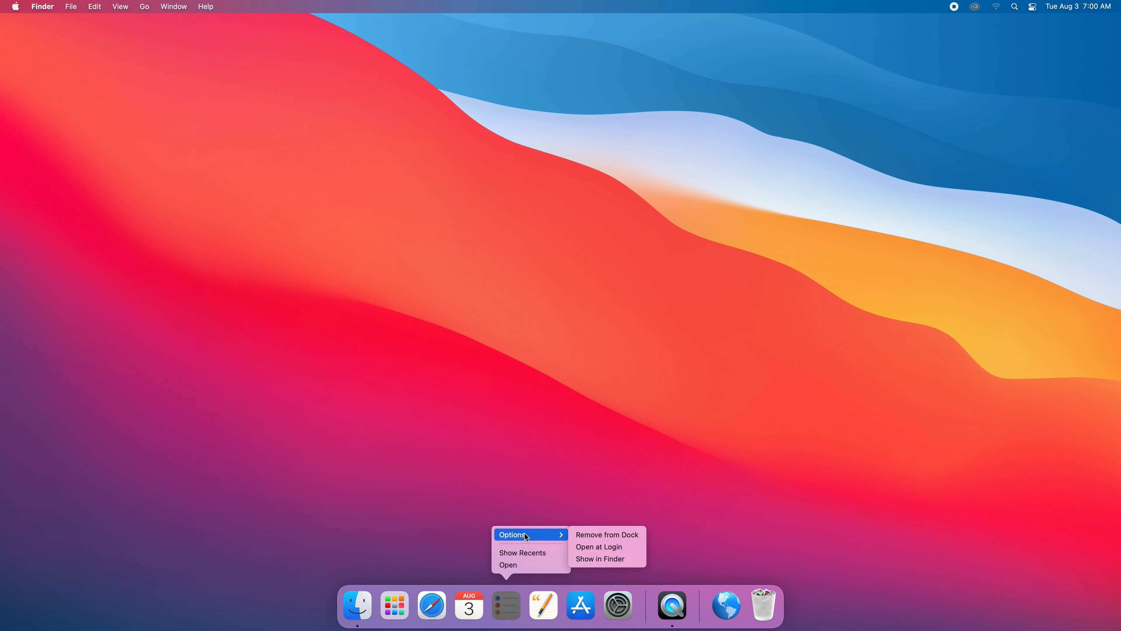
left_click(609, 535)
right_click(527, 606)
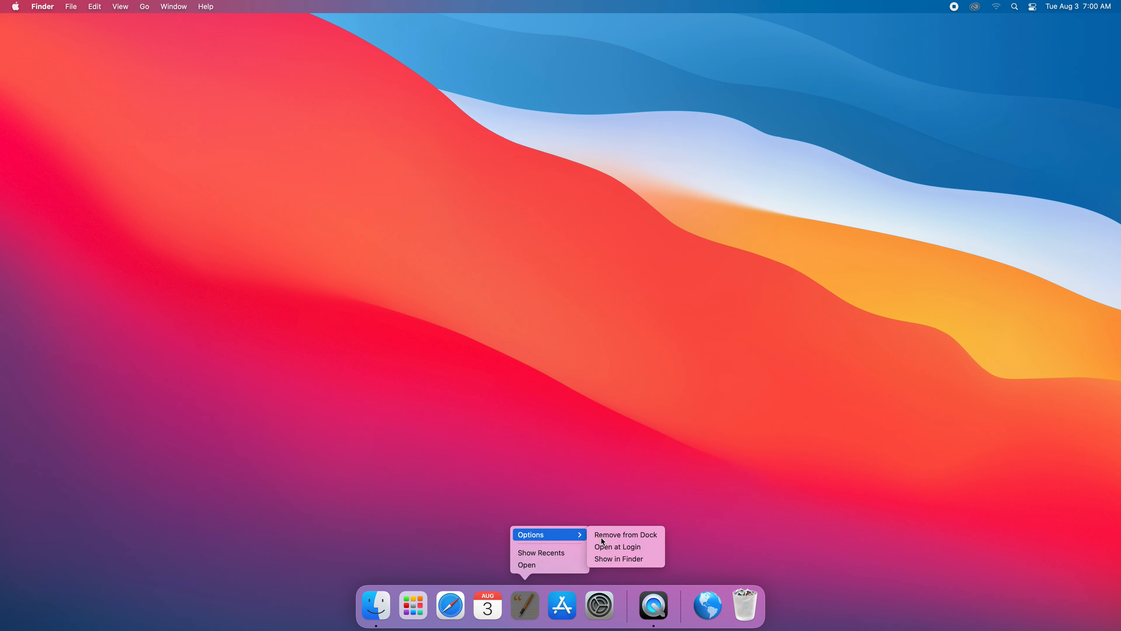
left_click(619, 534)
right_click(544, 605)
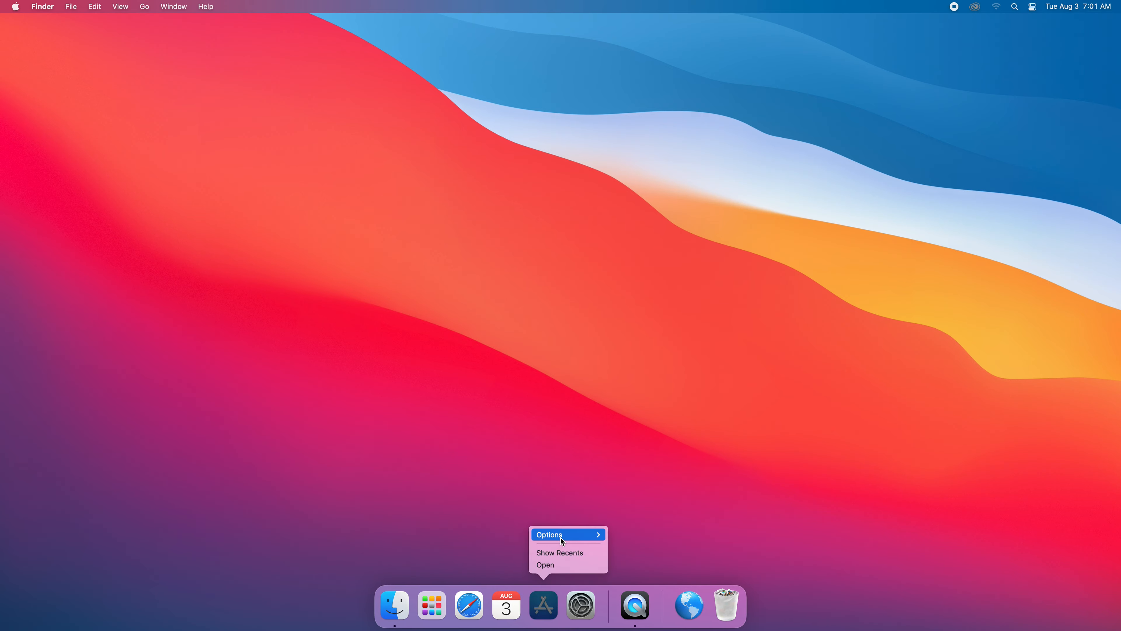
left_click(640, 536)
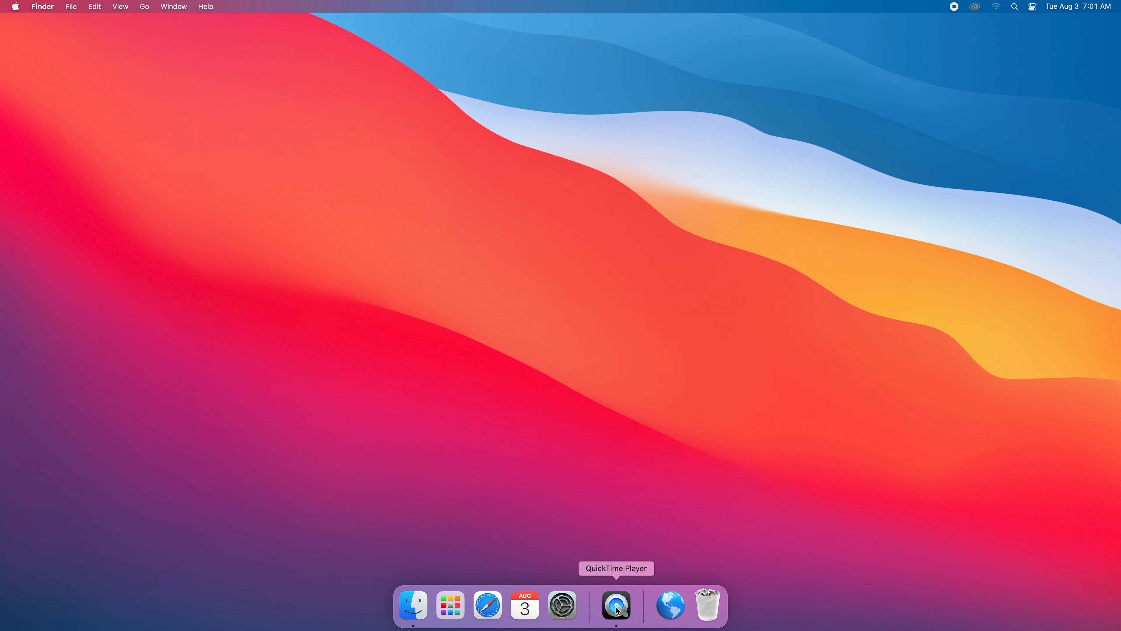
right_click(488, 605)
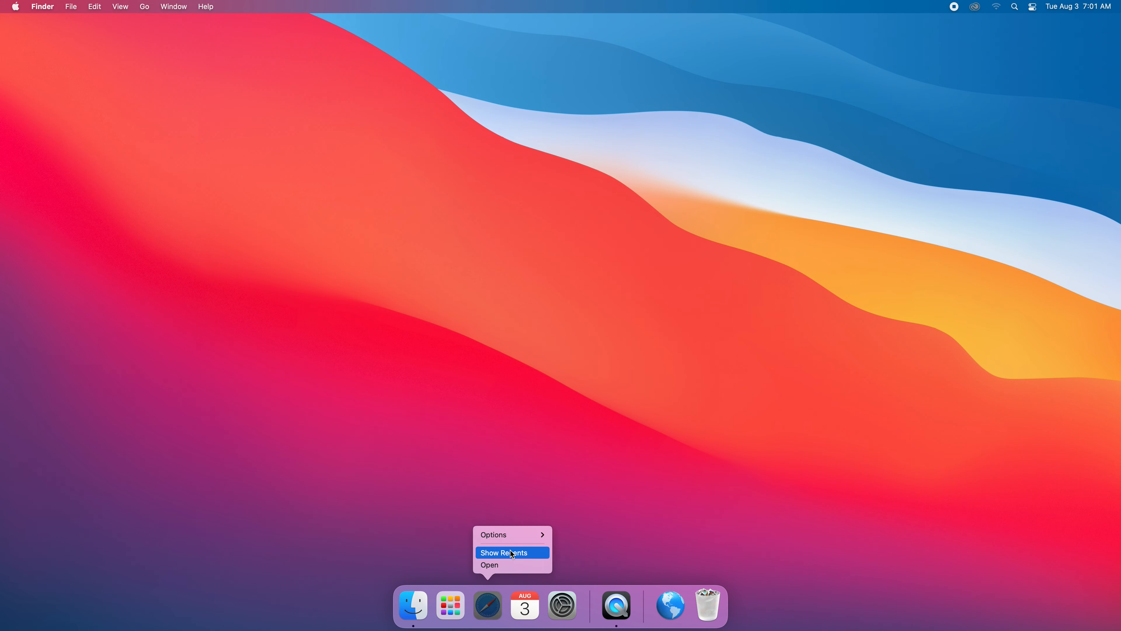
left_click(571, 540)
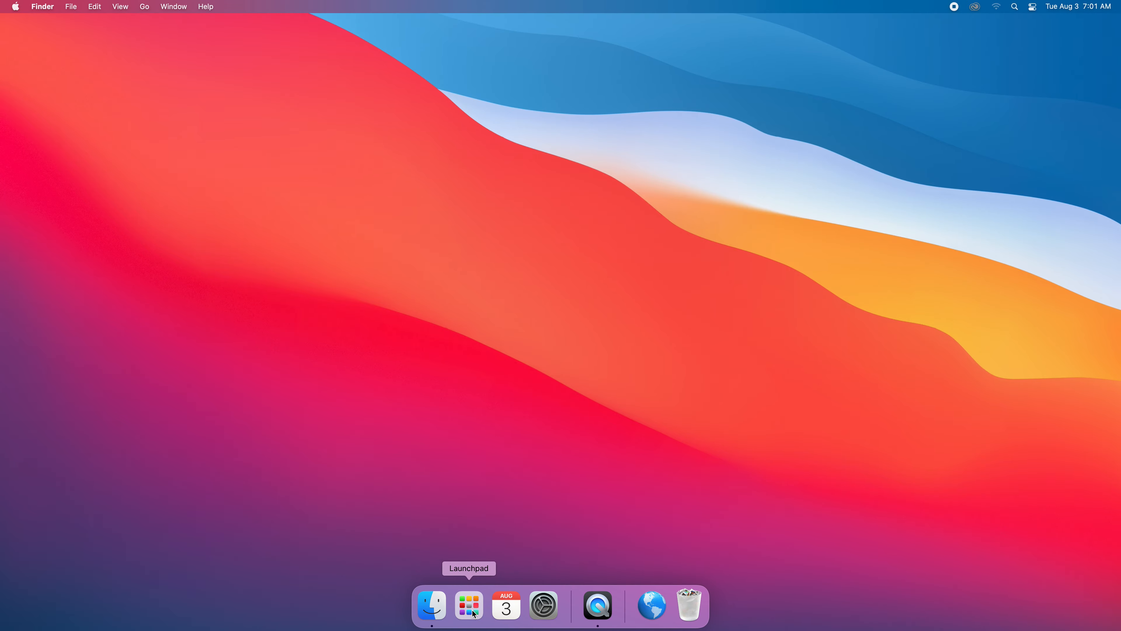
Find Adobe Photoshop 2021 among the installed applications in Launchpad and start it.
left_click(470, 609)
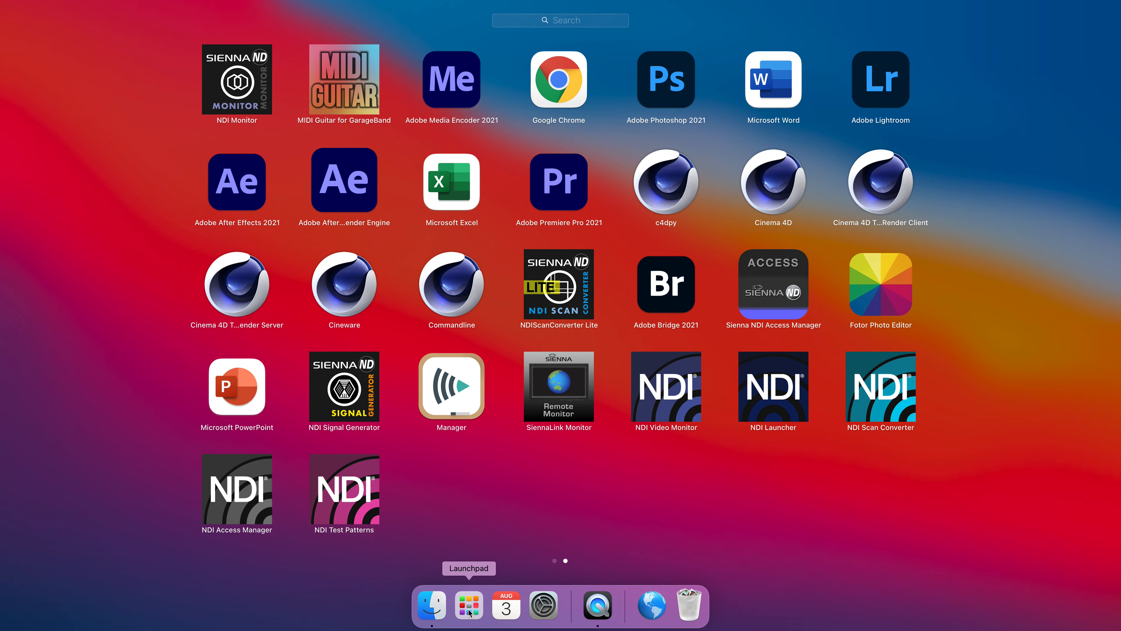
left_click_drag(603, 528, 852, 493)
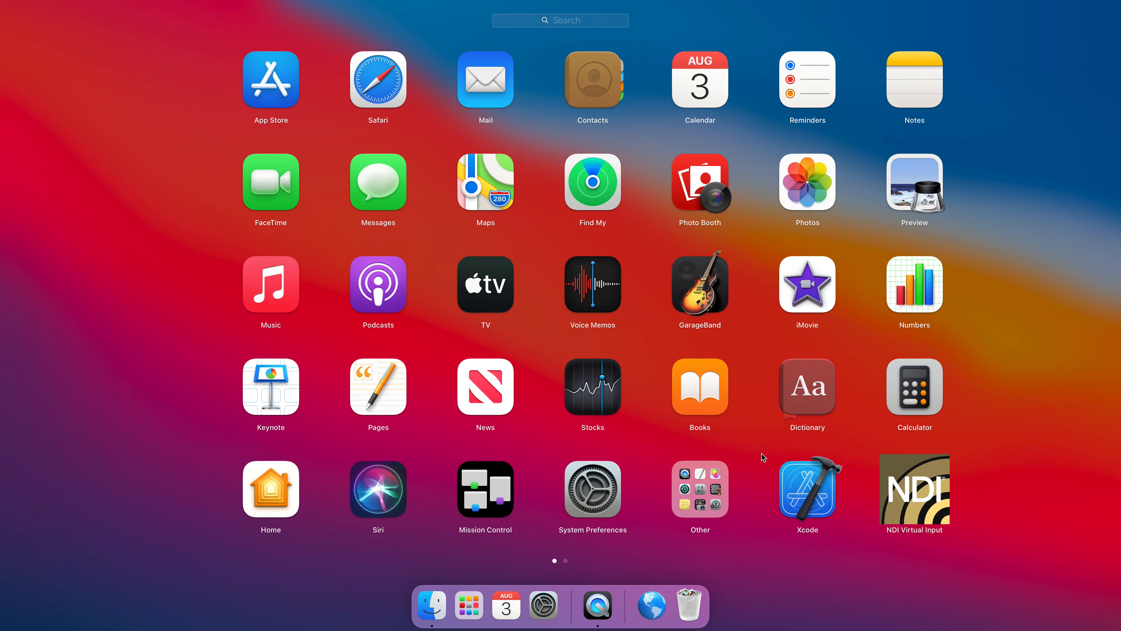
left_click_drag(931, 451, 320, 477)
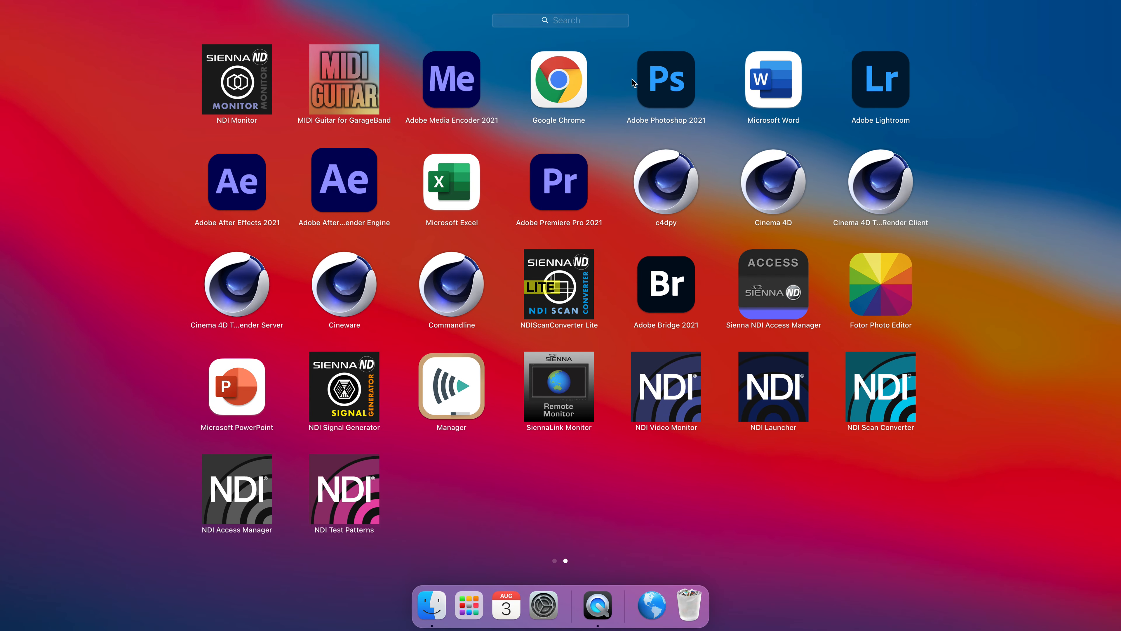
left_click(674, 80)
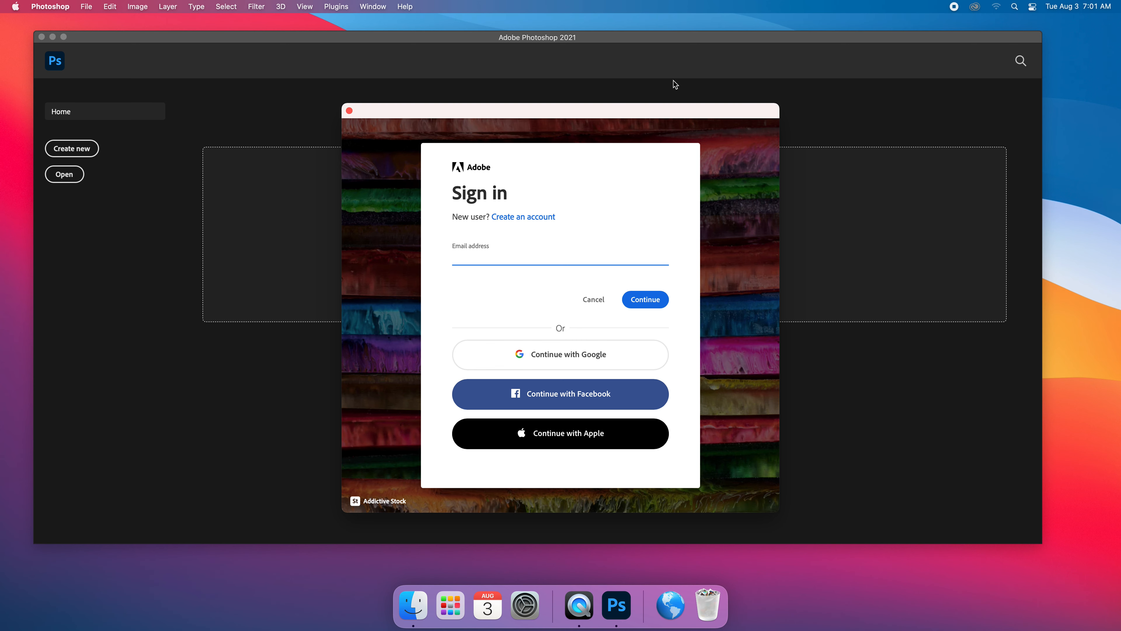
Sign in to Adobe with the account's e-mail address, choosing the Company or School Account.
left_click(657, 293)
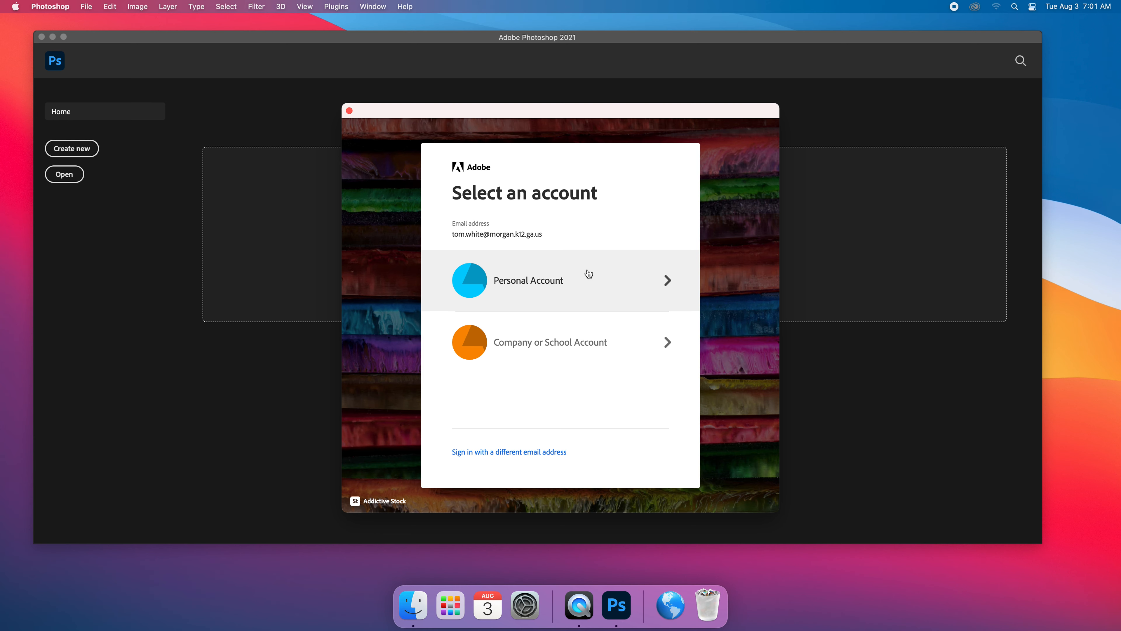
left_click(566, 349)
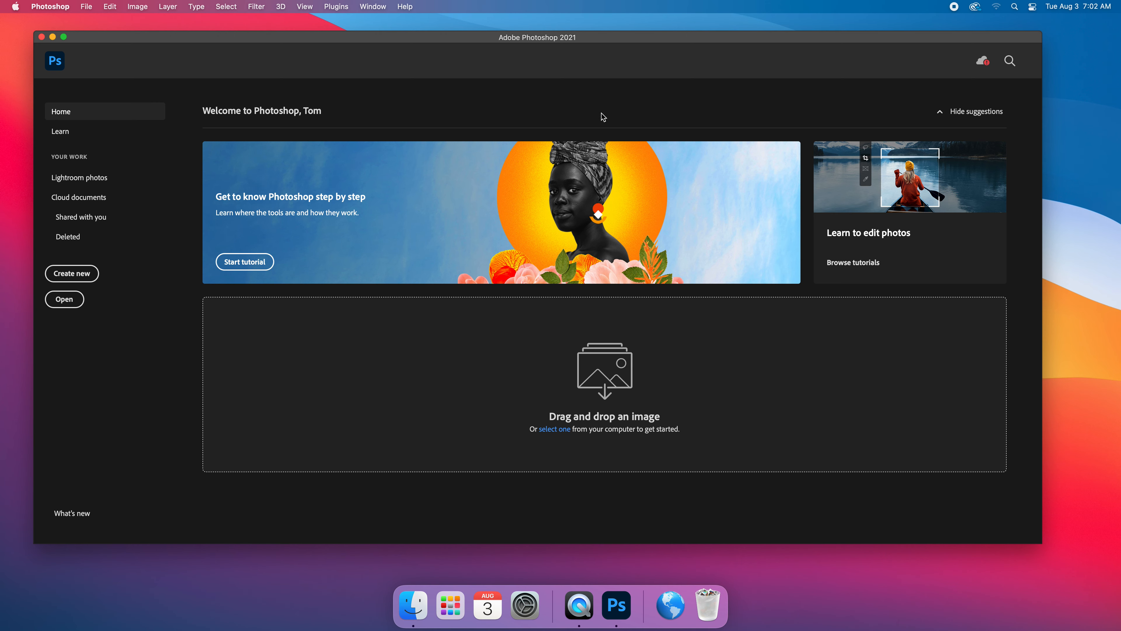
Move the Photoshop window to the upper edge of the screen and enlarge it to fill the space above the Dock.
left_click_drag(597, 41, 584, 25)
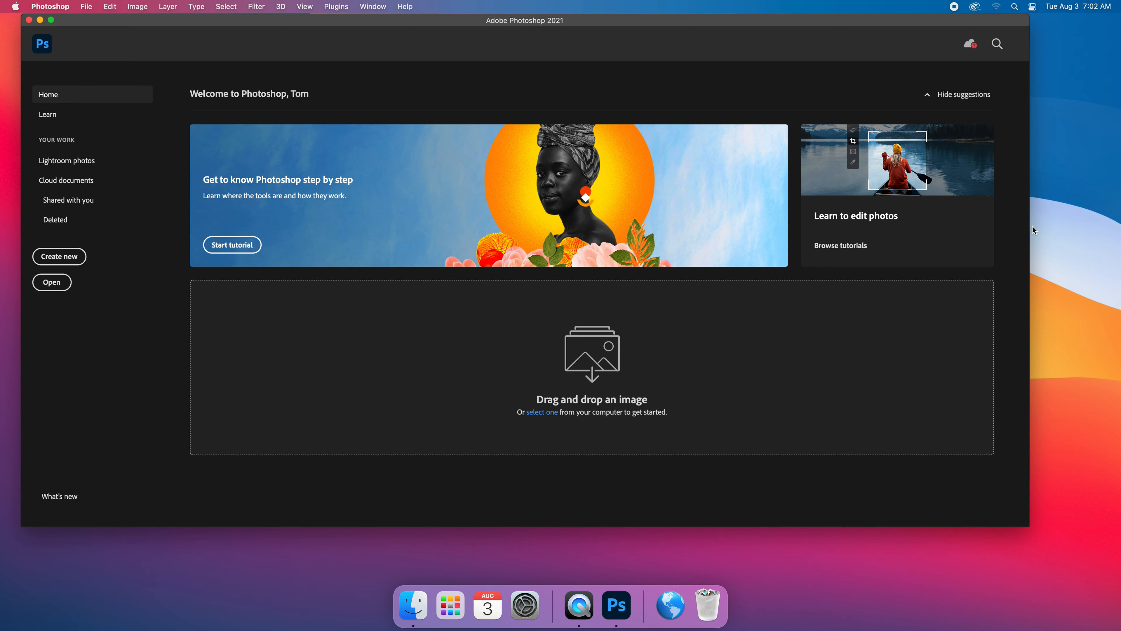
left_click_drag(1030, 232, 1119, 235)
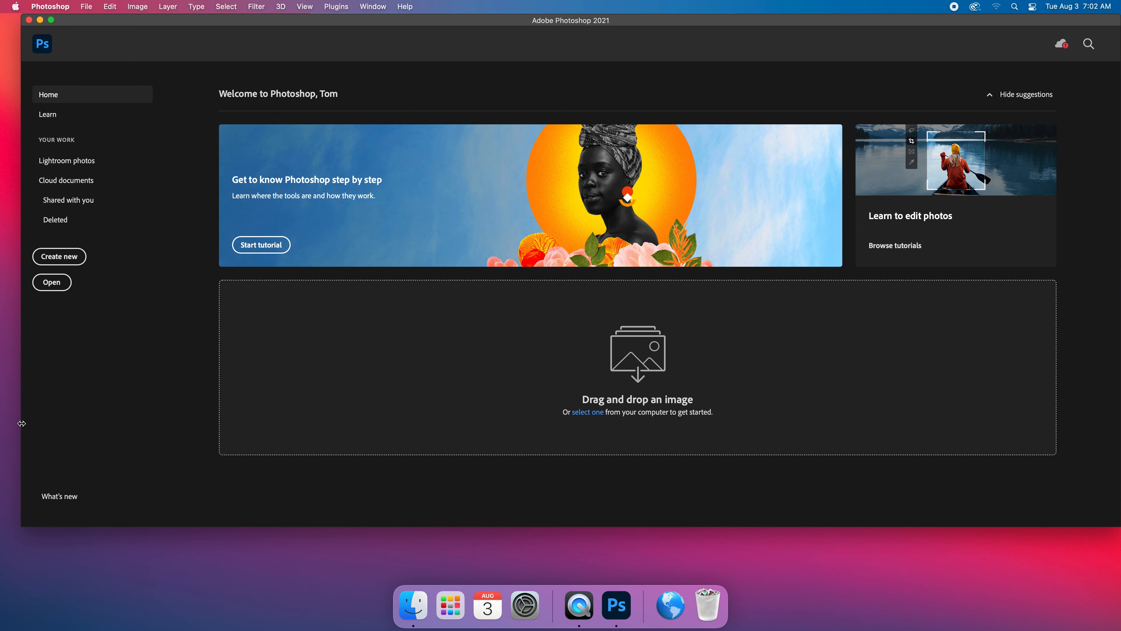
left_click_drag(3, 423, 0, 424)
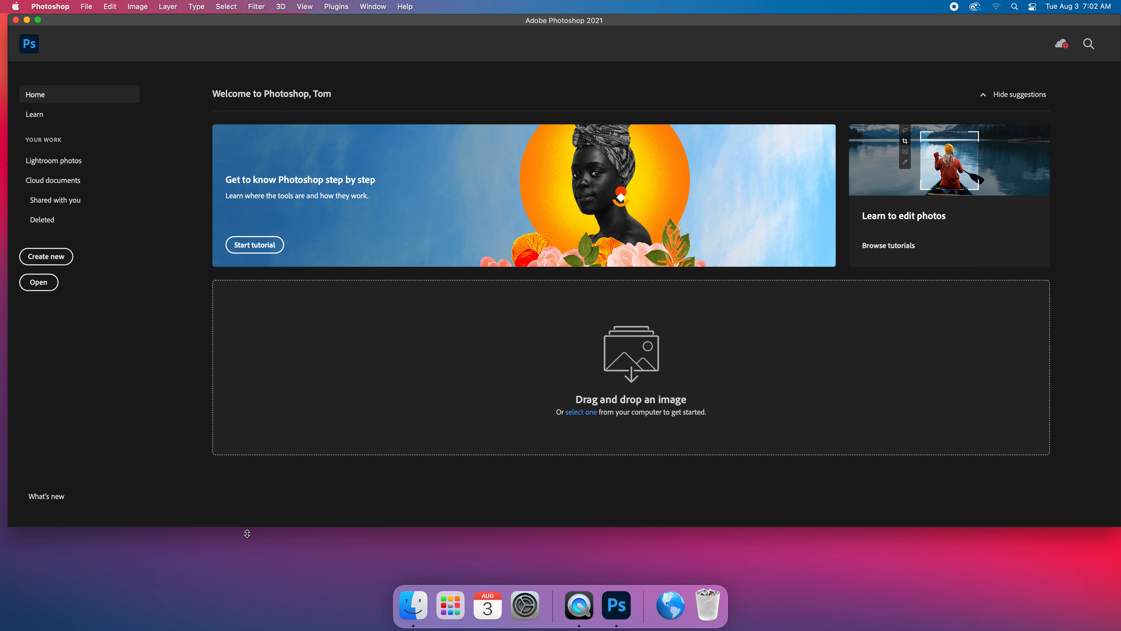
left_click_drag(248, 530, 242, 611)
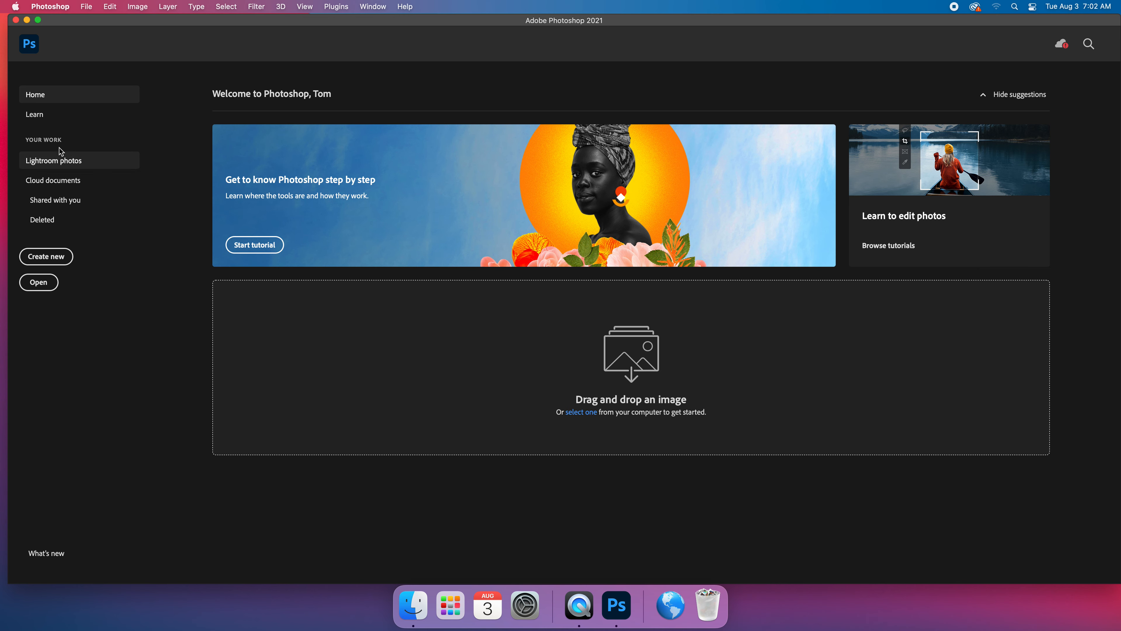
Create a new document named "Shapes Name" from the Film & Video preset HDTV 1080p, 1920 x 1080 px at 72 ppi.
left_click(64, 261)
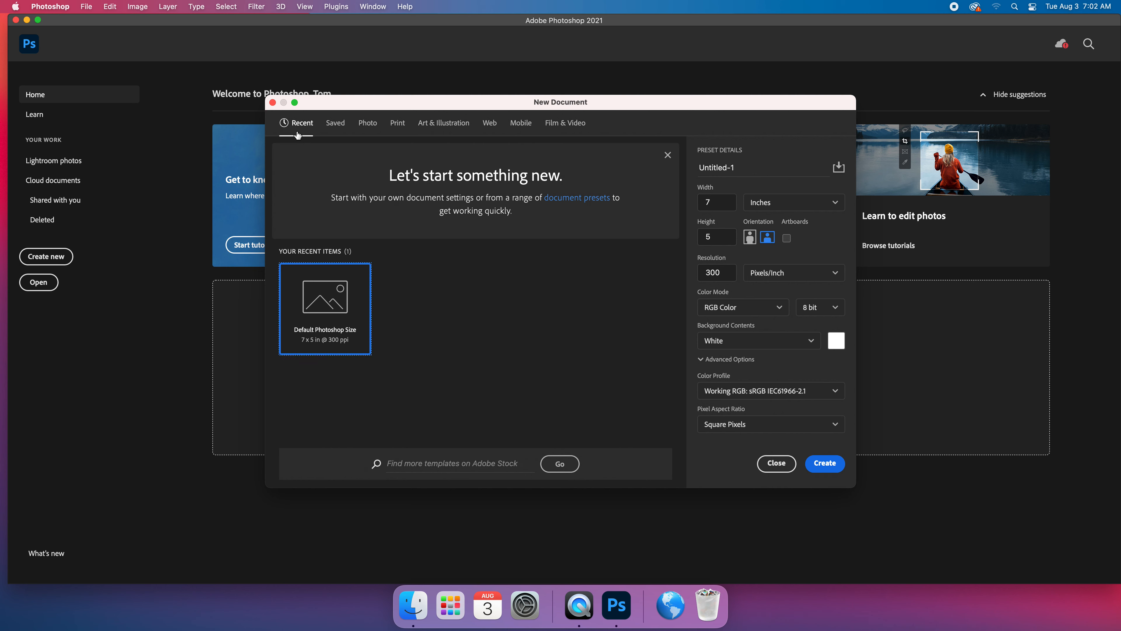
left_click(557, 128)
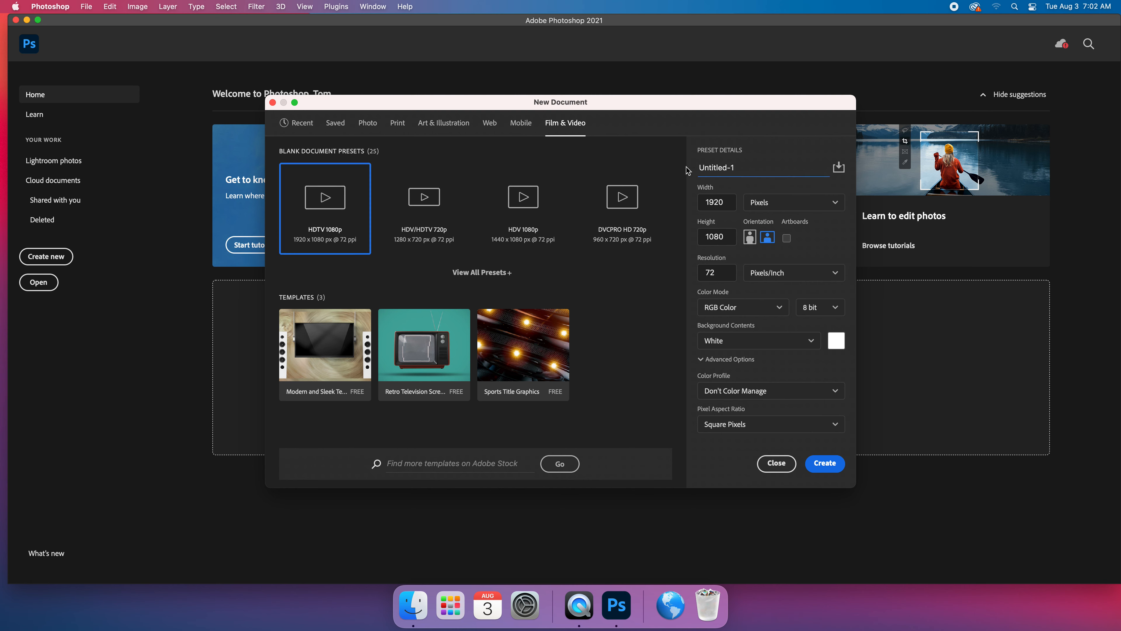
left_click_drag(736, 168, 694, 169)
type("Shapes Name")
left_click(727, 256)
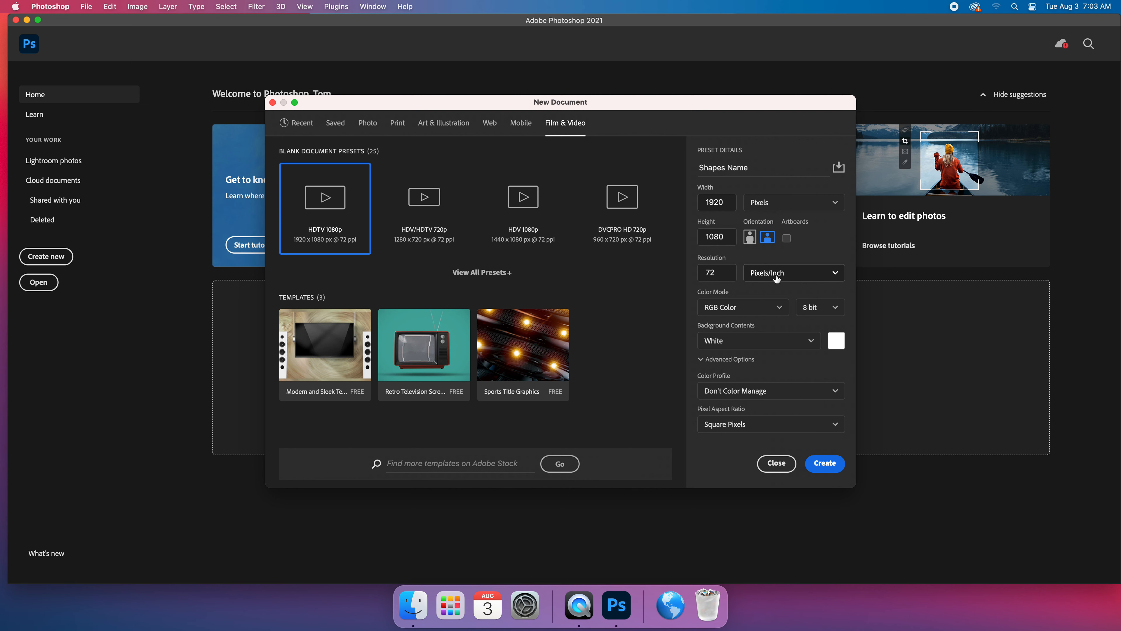
left_click(830, 465)
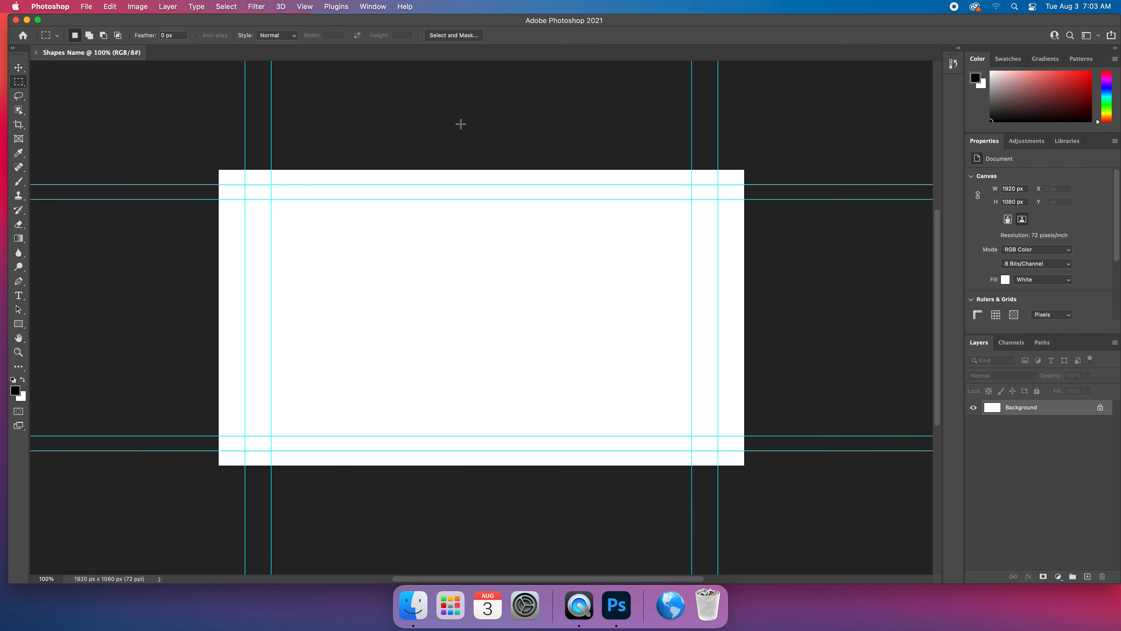
Reset the Essentials workspace to its default layout.
left_click(373, 6)
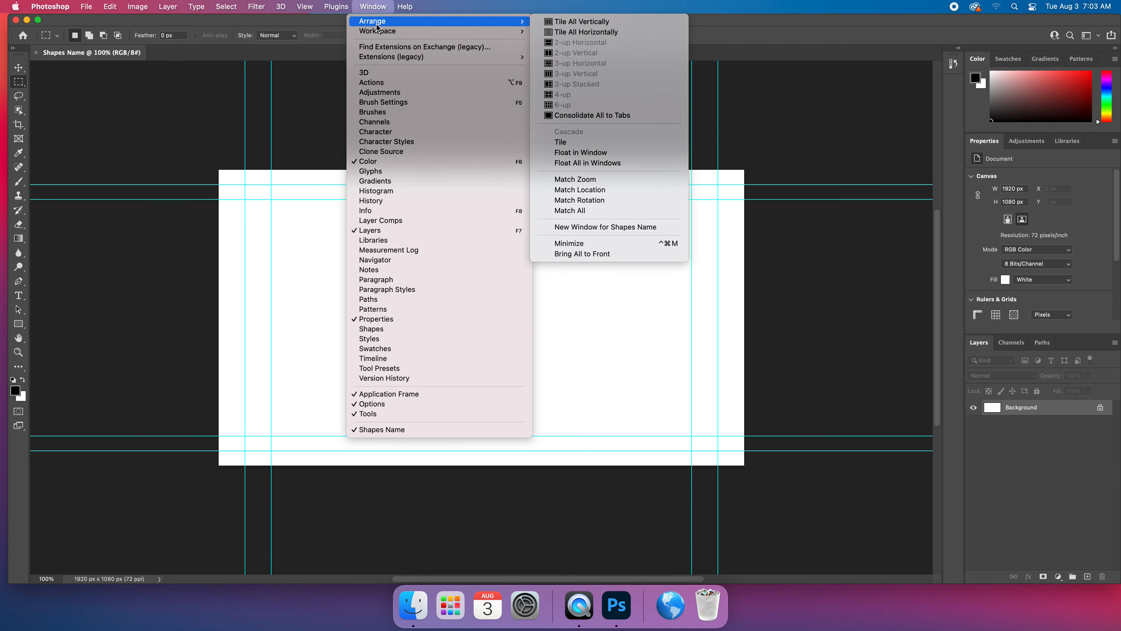
mouse_move(380, 35)
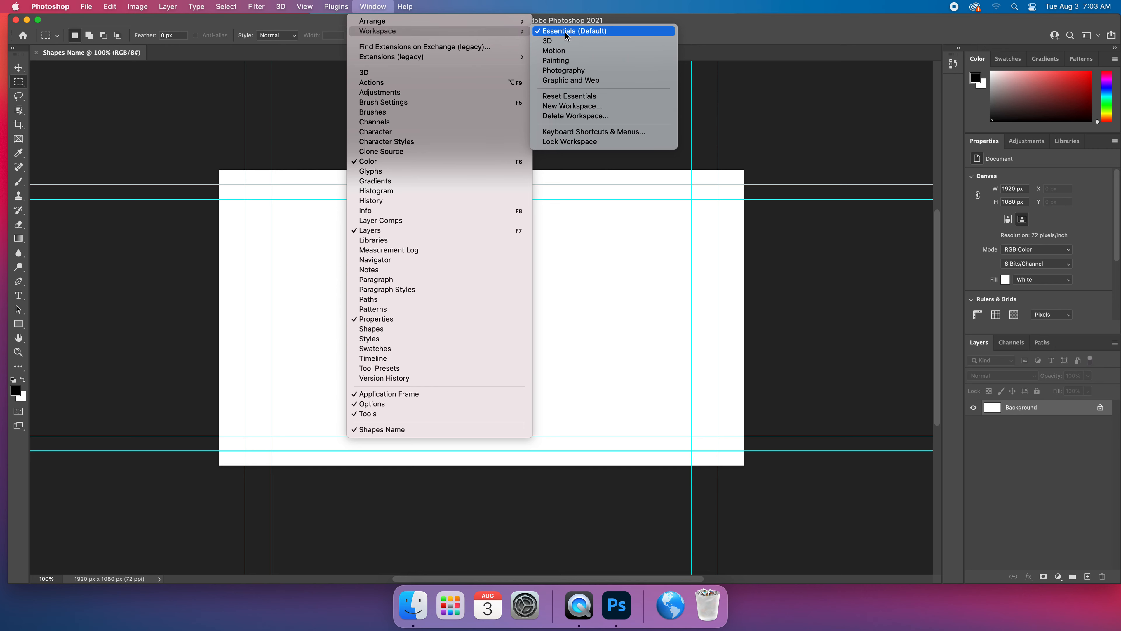
left_click(585, 97)
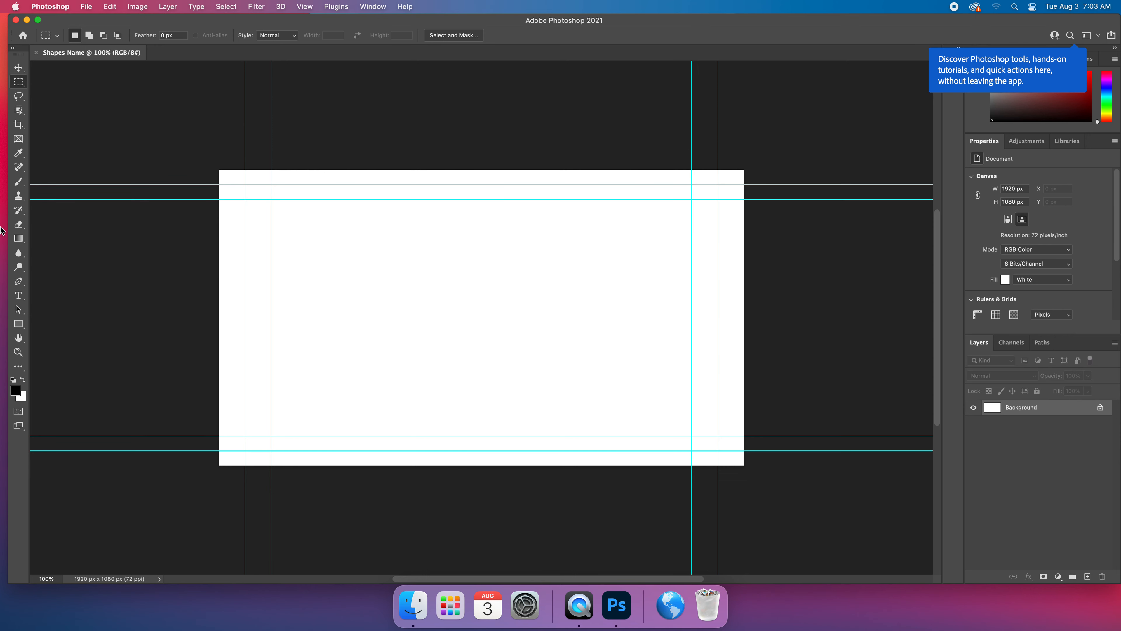
left_click(19, 70)
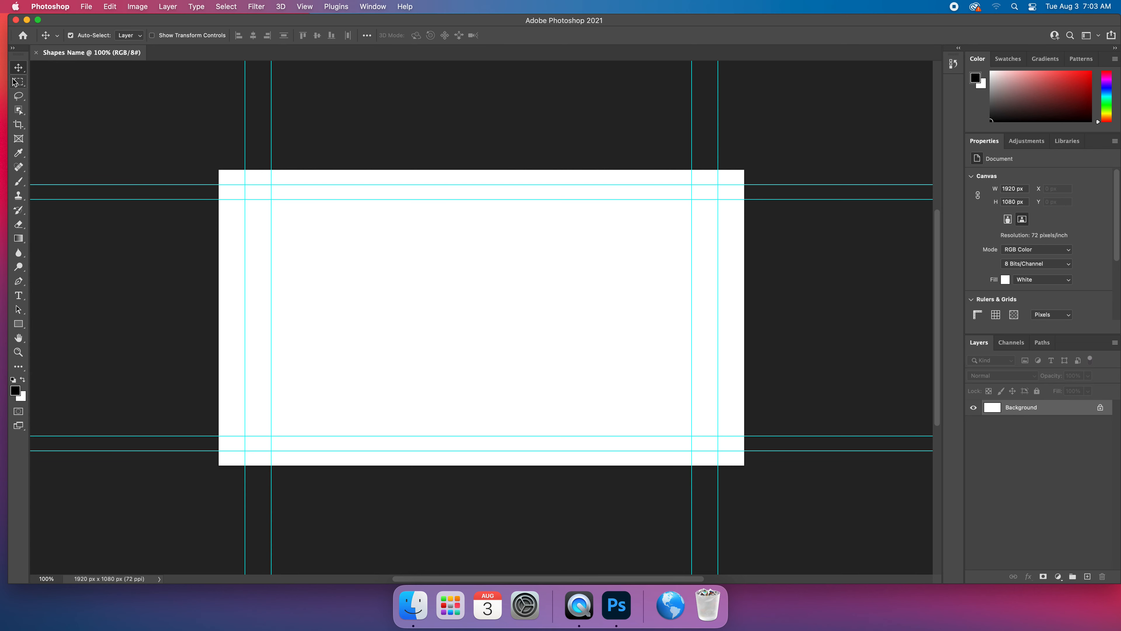
left_click(23, 326)
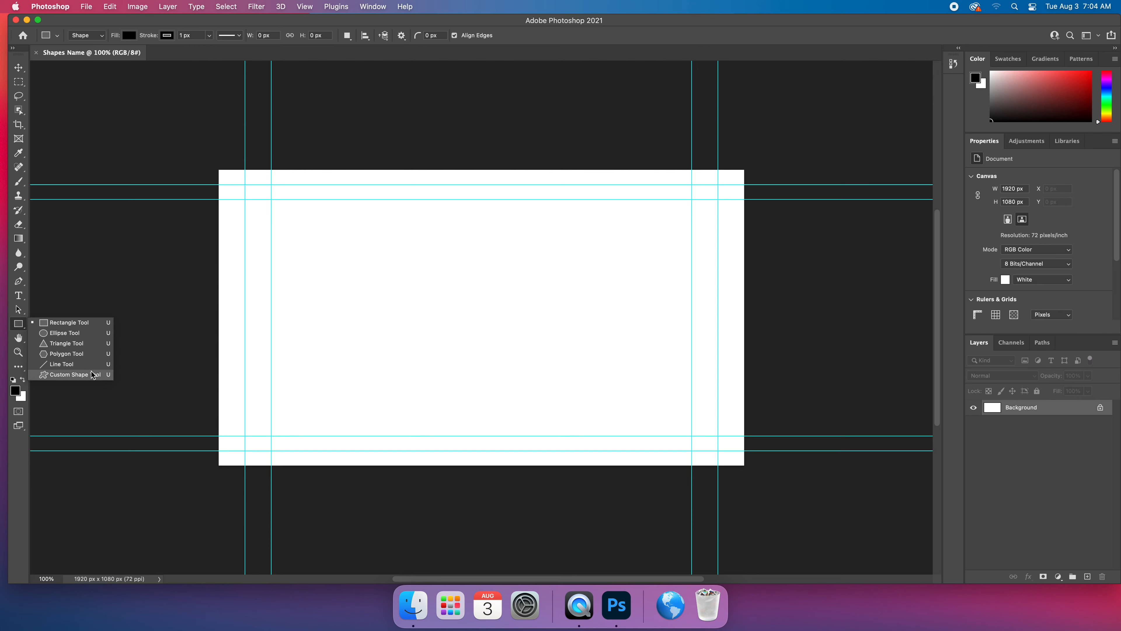
left_click(39, 324)
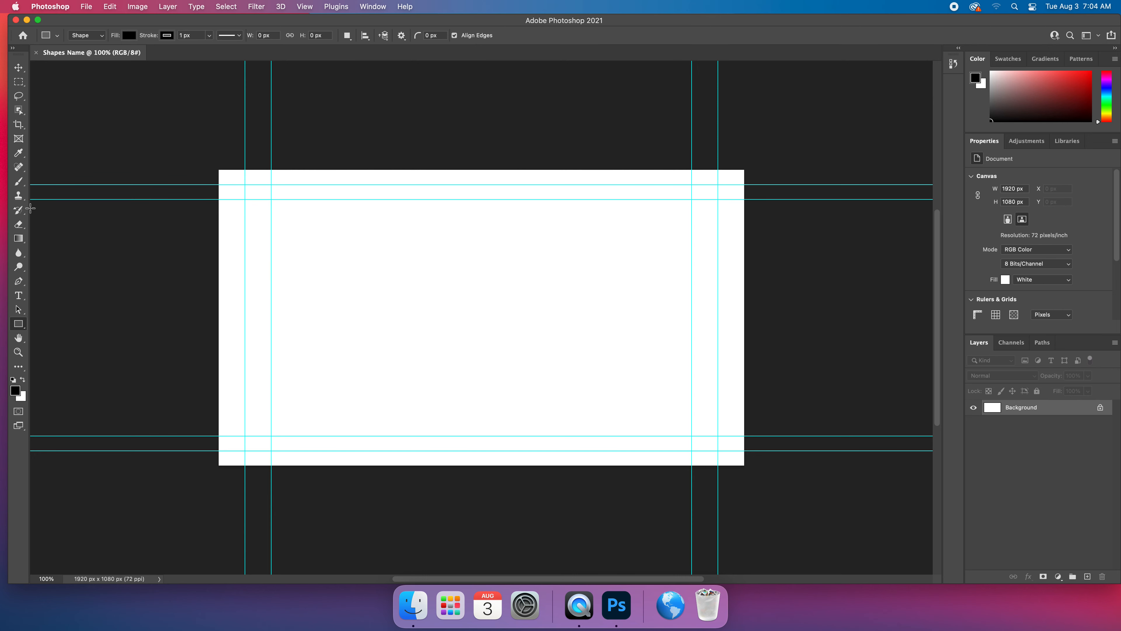
left_click(19, 70)
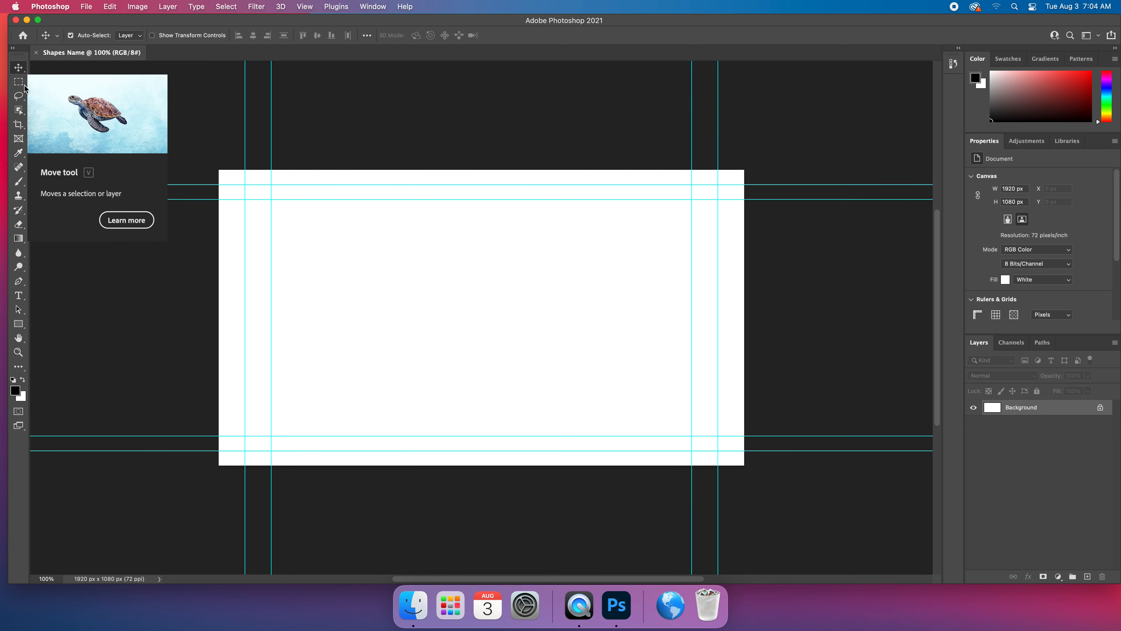
Draw a wide black rectangle about 804 x 214 px with the Rectangle Tool, starting where the outer guides cross near the canvas's upper-left corner.
left_click(18, 325)
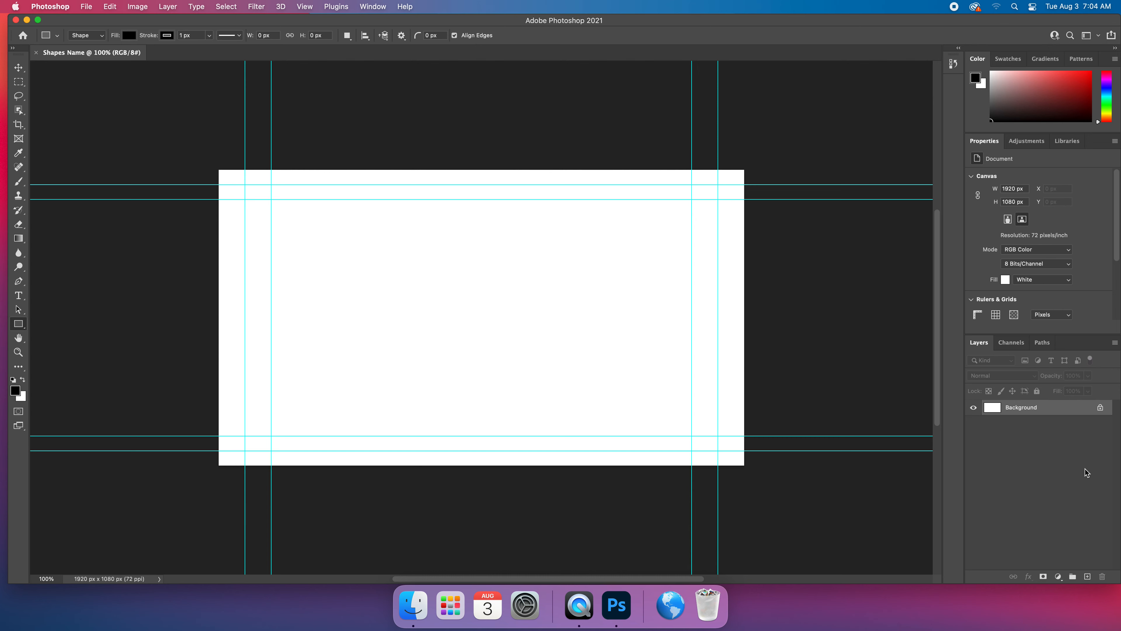
left_click(19, 326)
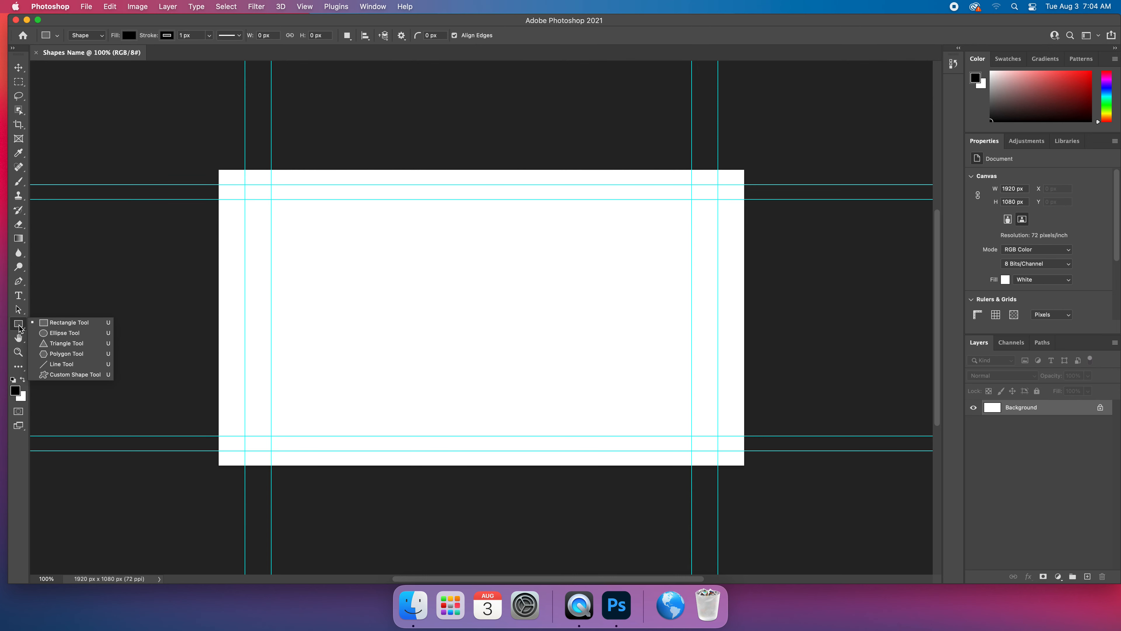
left_click(70, 326)
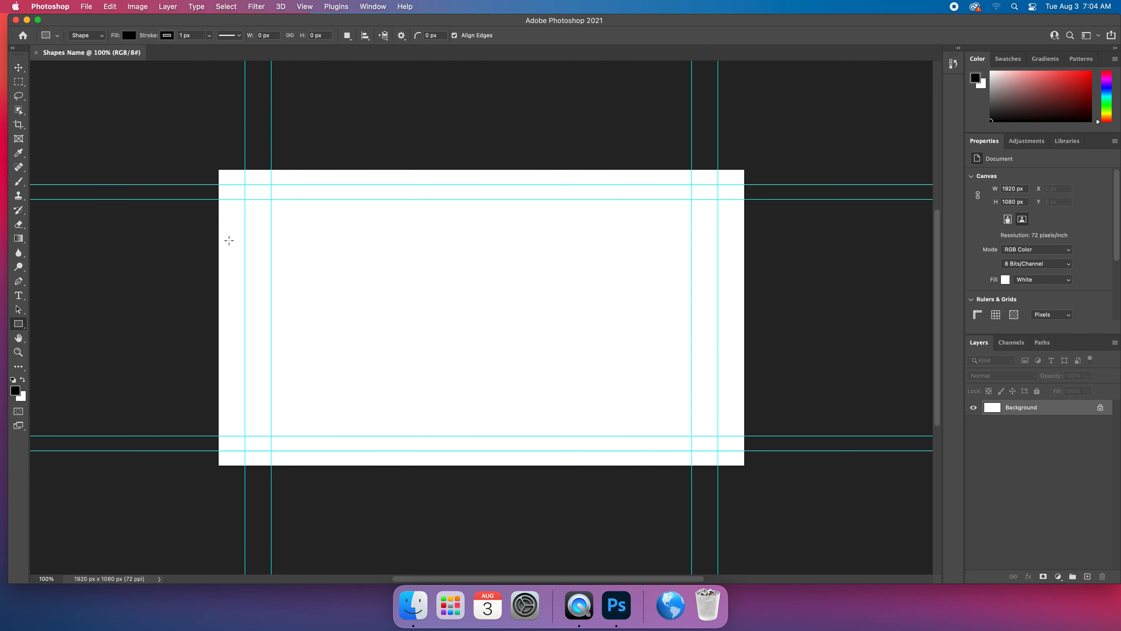
left_click_drag(248, 186, 465, 242)
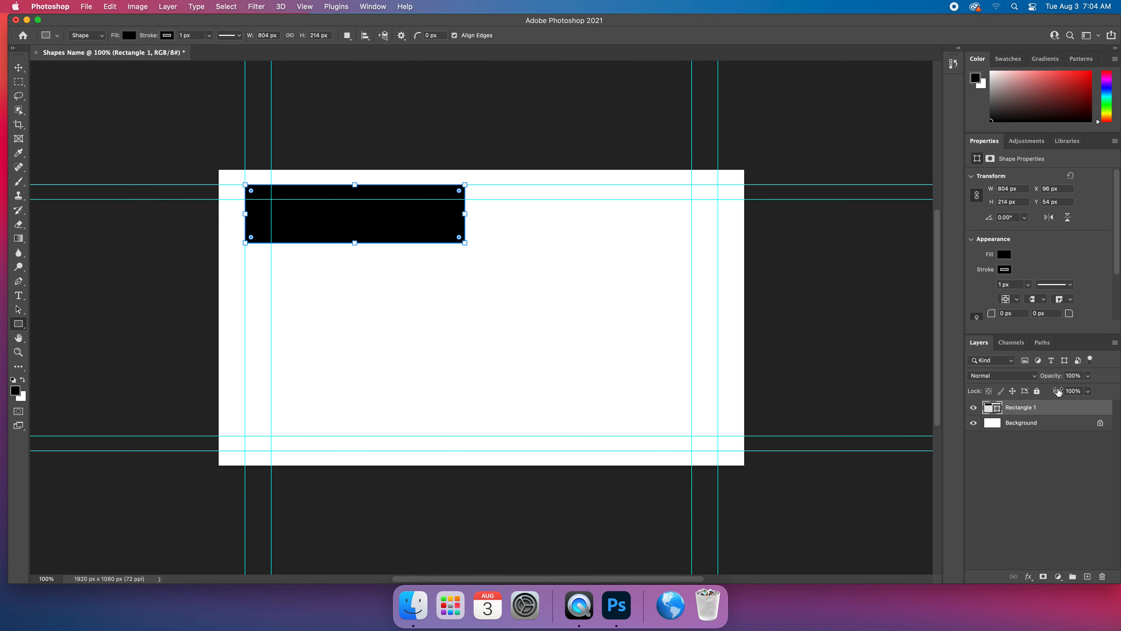
Rename the wide rectangle's layer as "t Top" and deselect it.
double_click(1020, 408)
type("t Top")
key("Return")
left_click(1052, 436)
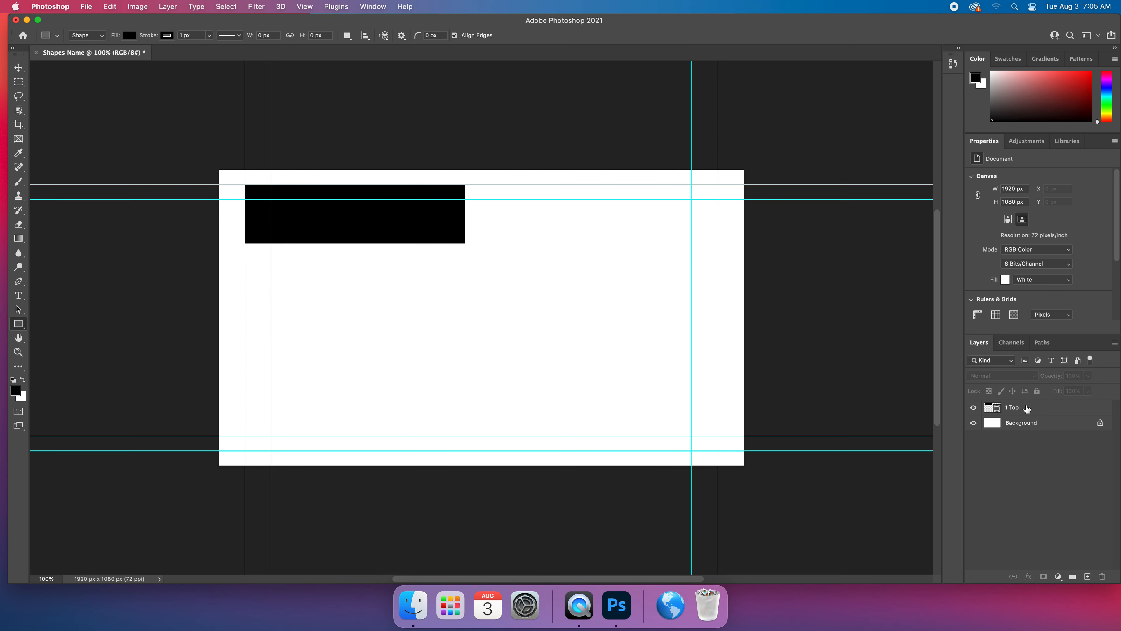
Draw a vertical black rectangle about 197 x 493 px down from the t Top bar and name its layer "t down".
left_click_drag(315, 190, 368, 325)
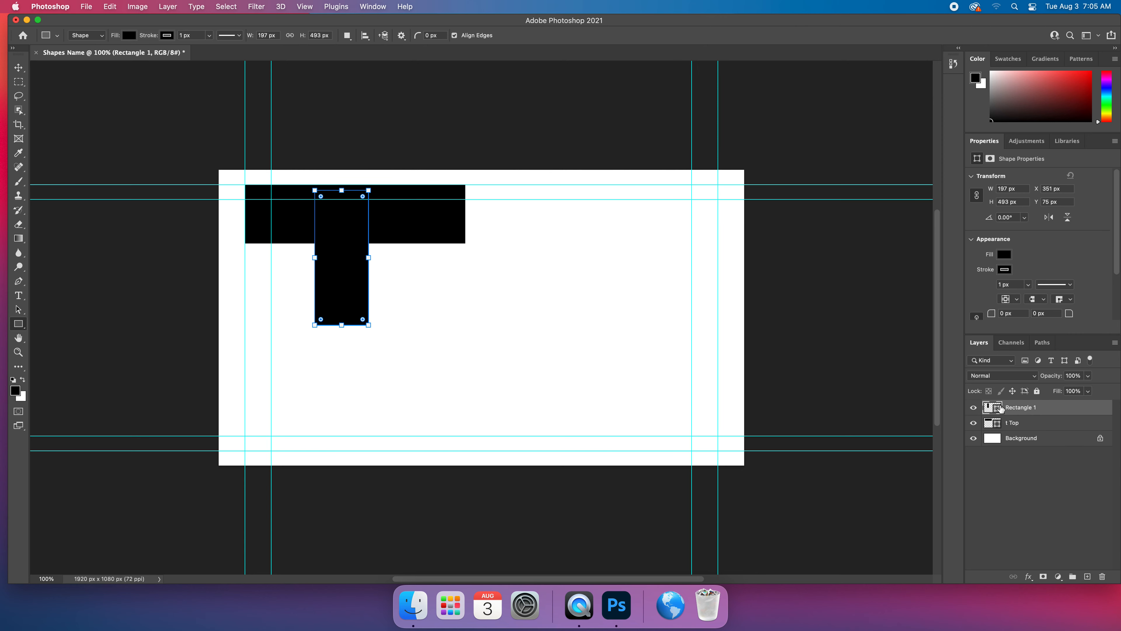
double_click(1014, 408)
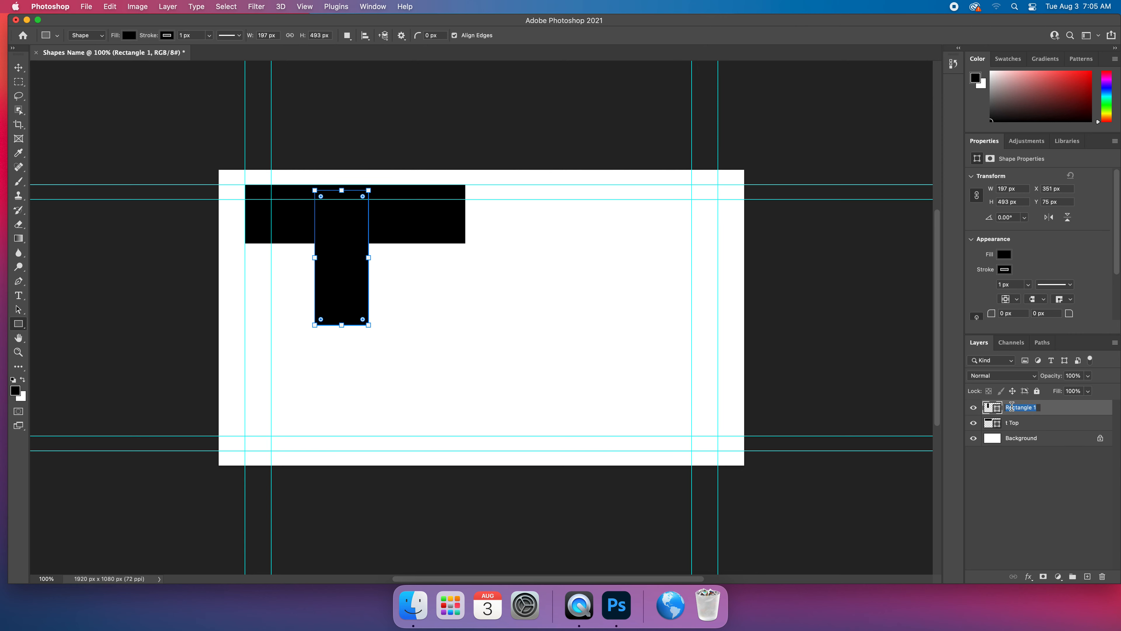
type("t down")
key("Return")
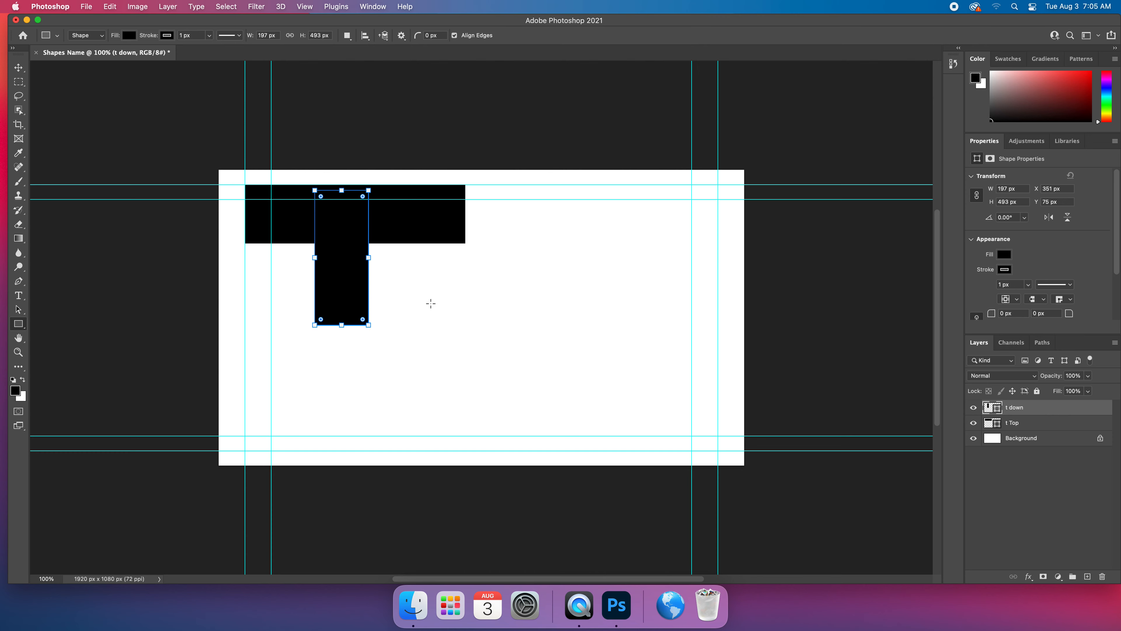
Move the t down stem to about X 400 px, Y 54 px, centring it under the t Top bar with upper edges aligned.
left_click(18, 67)
left_click_drag(331, 246, 344, 240)
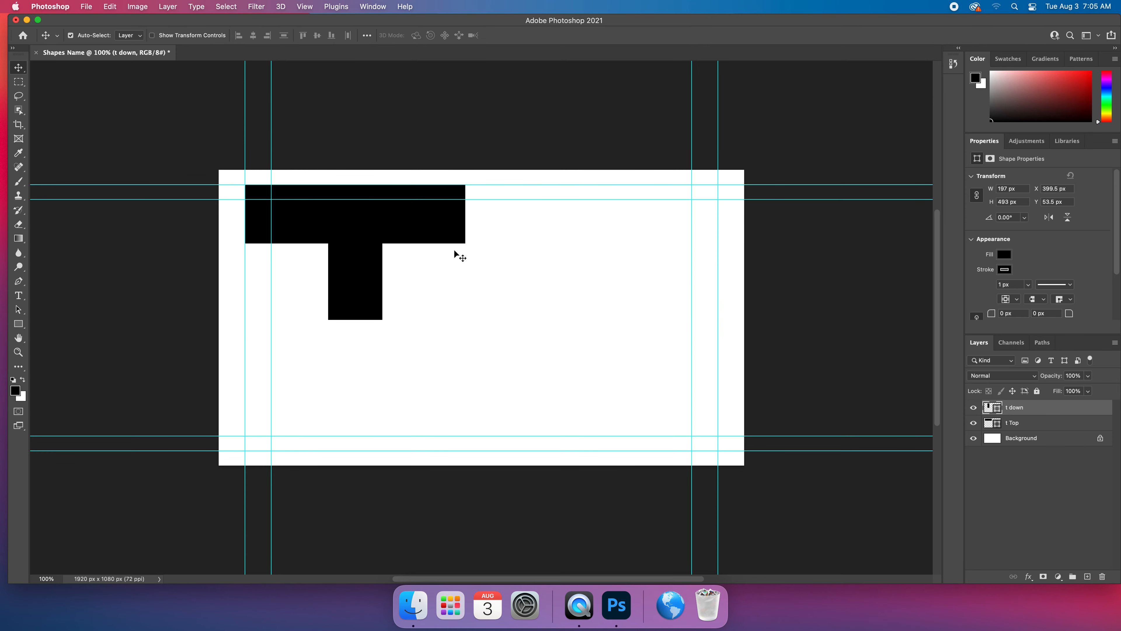
Change the t down stem's fill colour to pure red.
left_click(1006, 256)
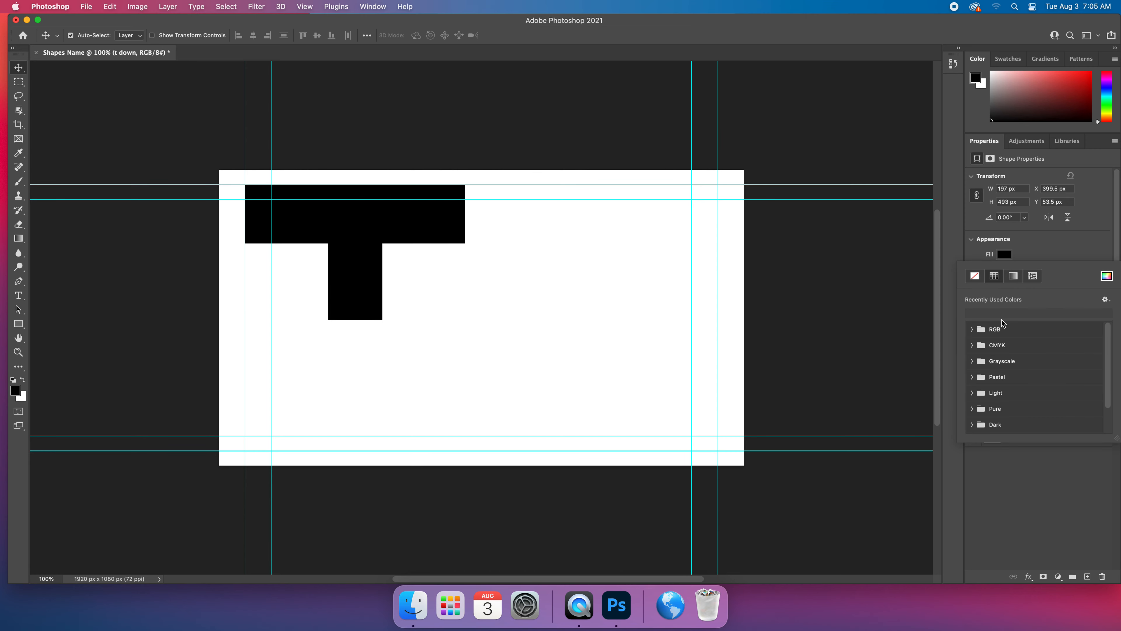
left_click(1106, 277)
left_click_drag(545, 265, 559, 222)
left_click(669, 217)
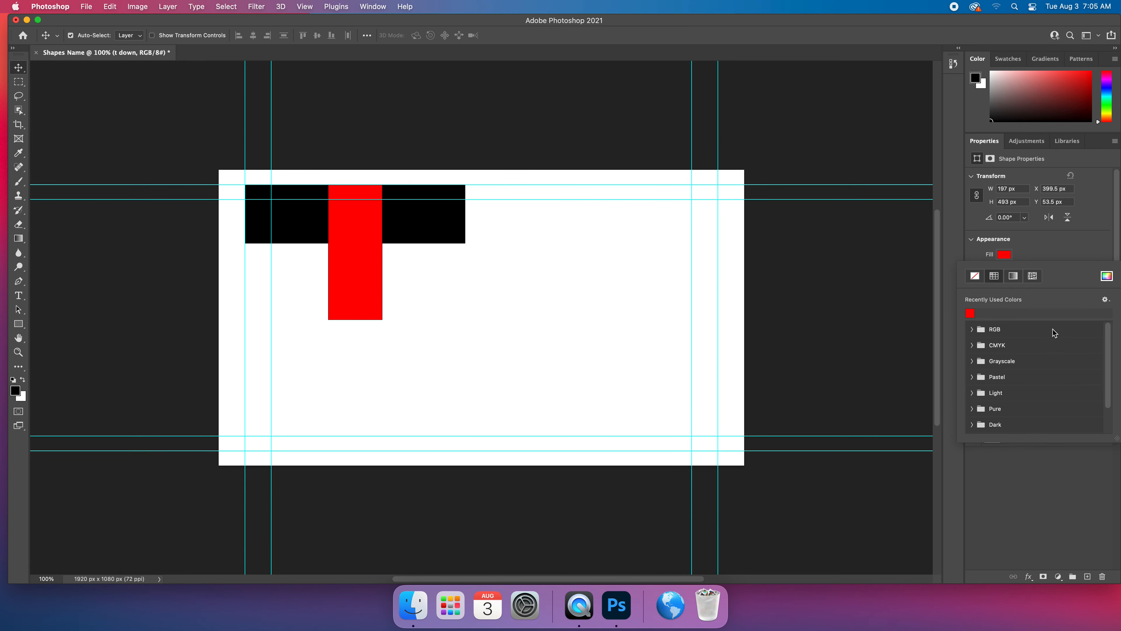
left_click(1078, 247)
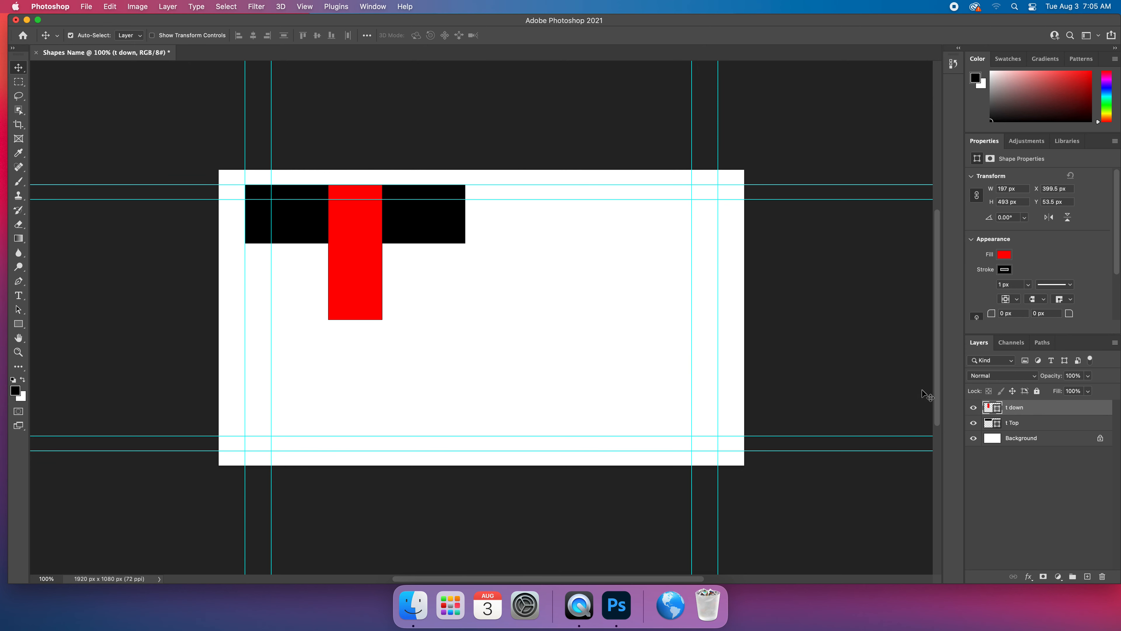
Try stacking the t down layer beneath t Top, and return it above t Top.
left_click_drag(1068, 406, 1073, 432)
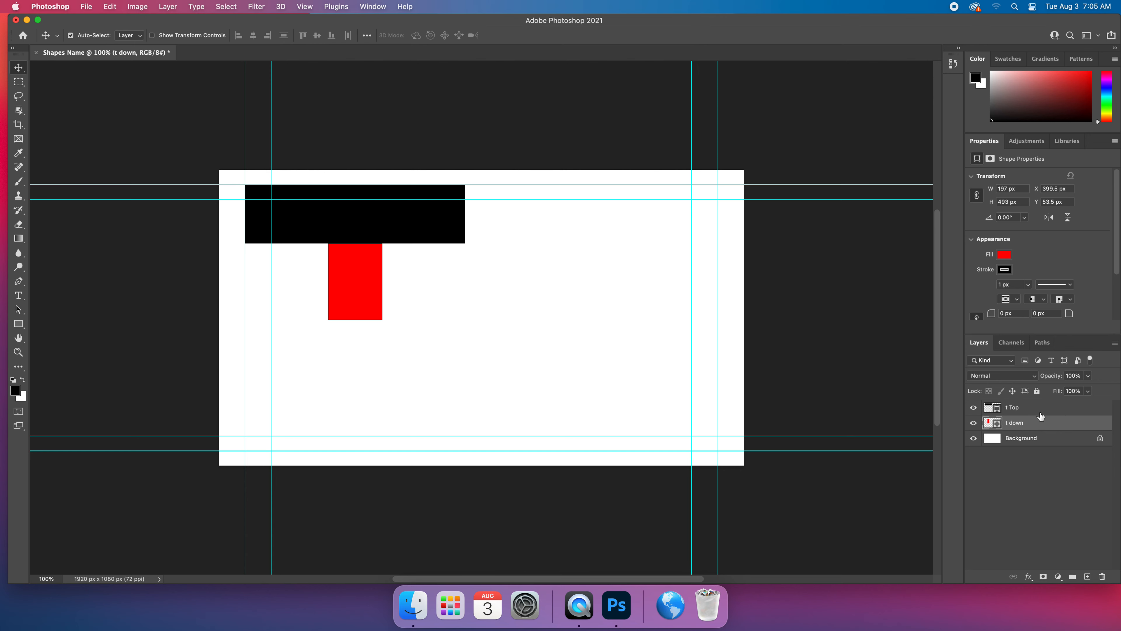
left_click_drag(1040, 423, 1042, 408)
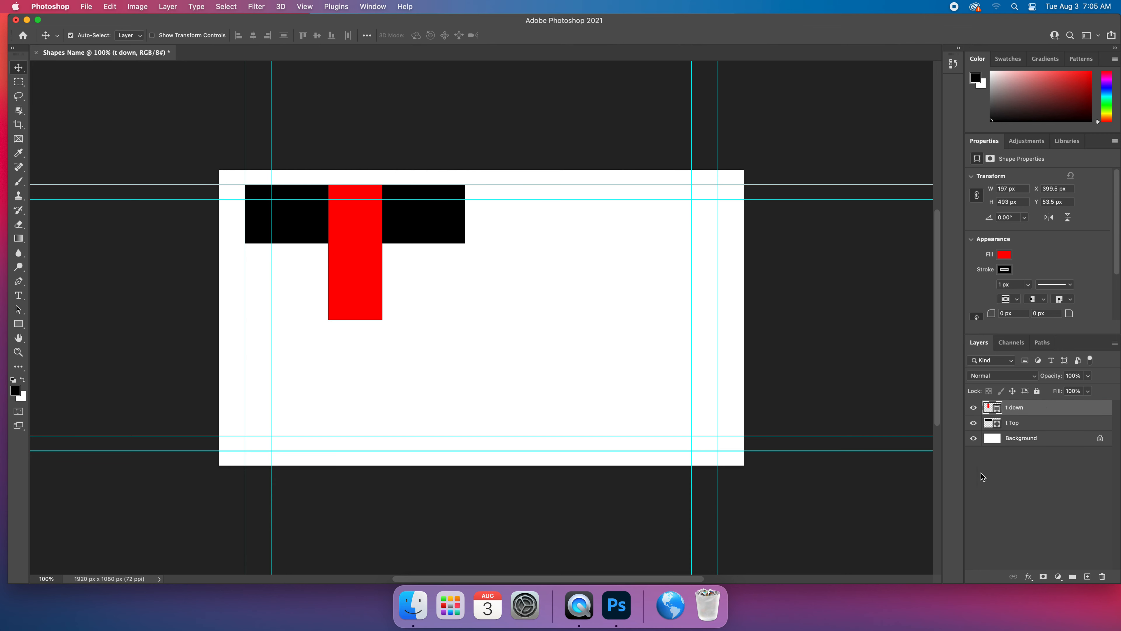
With no layer selected, draw a black circle about 345 px wide and move it beside the stem at about X 634.5 px, Y 300.5 px.
left_click(1026, 479)
left_click(18, 324)
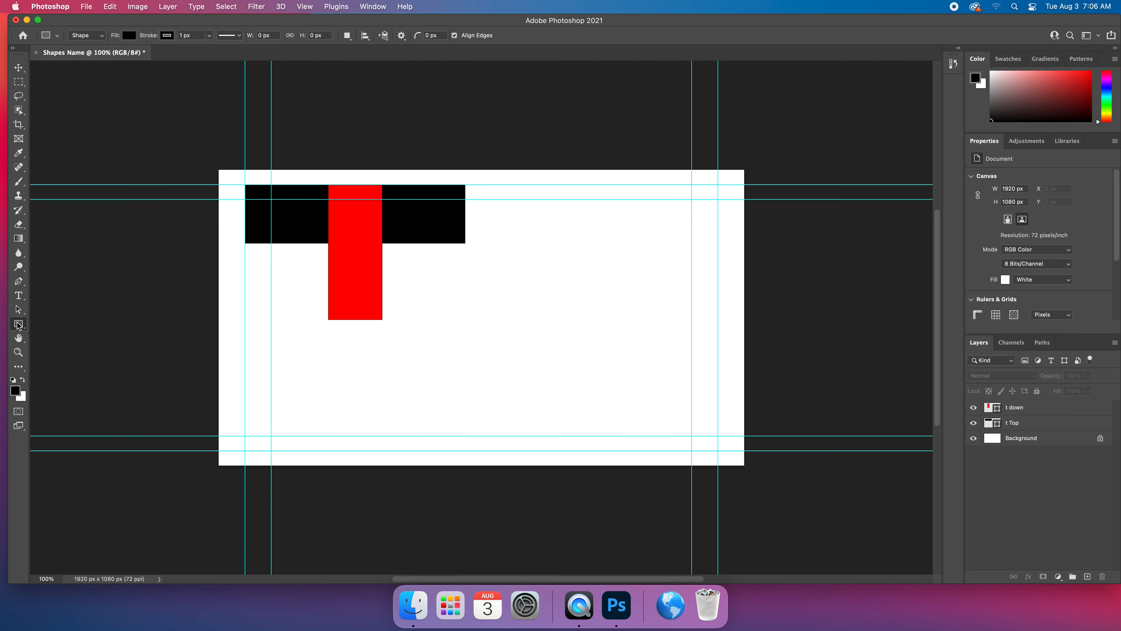
left_click(64, 334)
left_click_drag(399, 252, 519, 347)
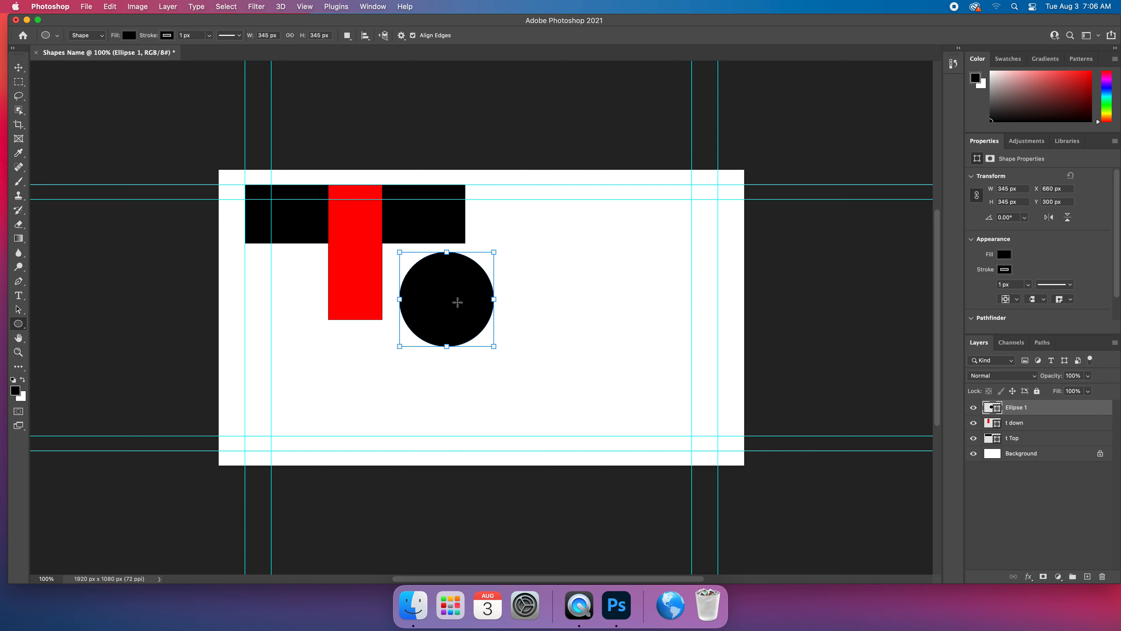
key("v")
left_click_drag(451, 303, 464, 323)
Rename the new circle's layer as "outer o".
double_click(1013, 407)
type("outer 0")
key("BackSpace")
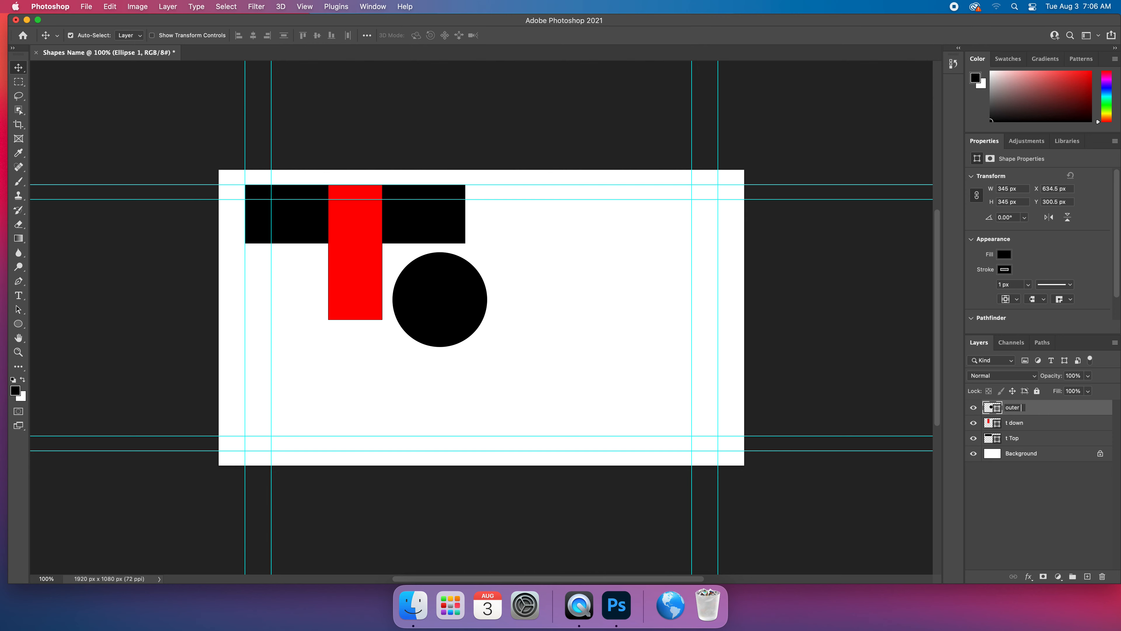
key("Return")
left_click(19, 324)
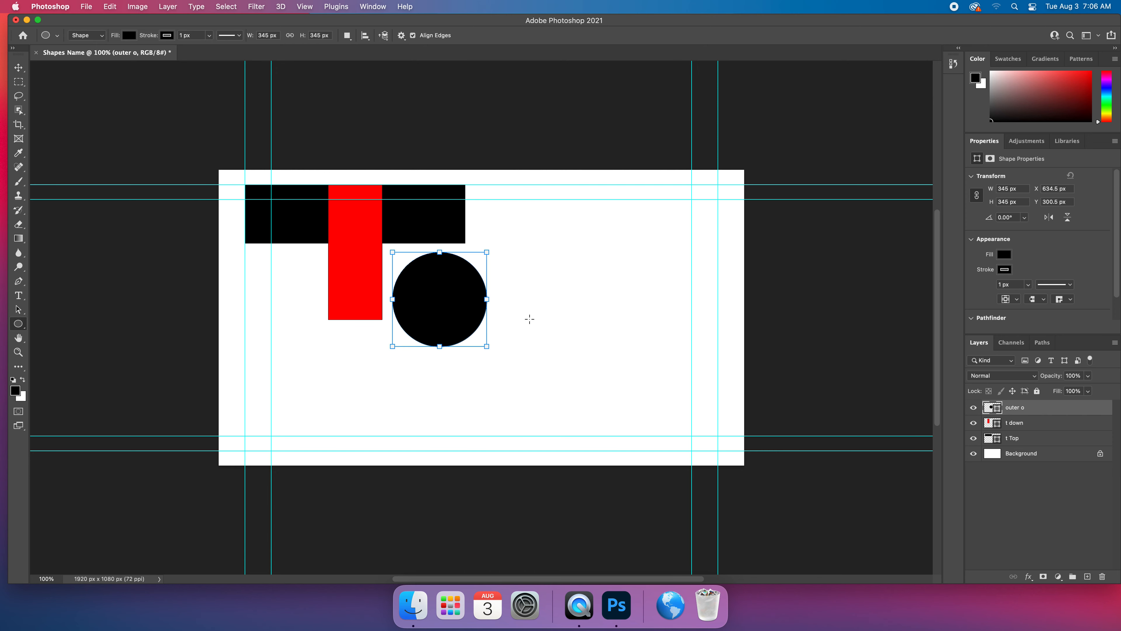
left_click_drag(523, 301, 586, 355)
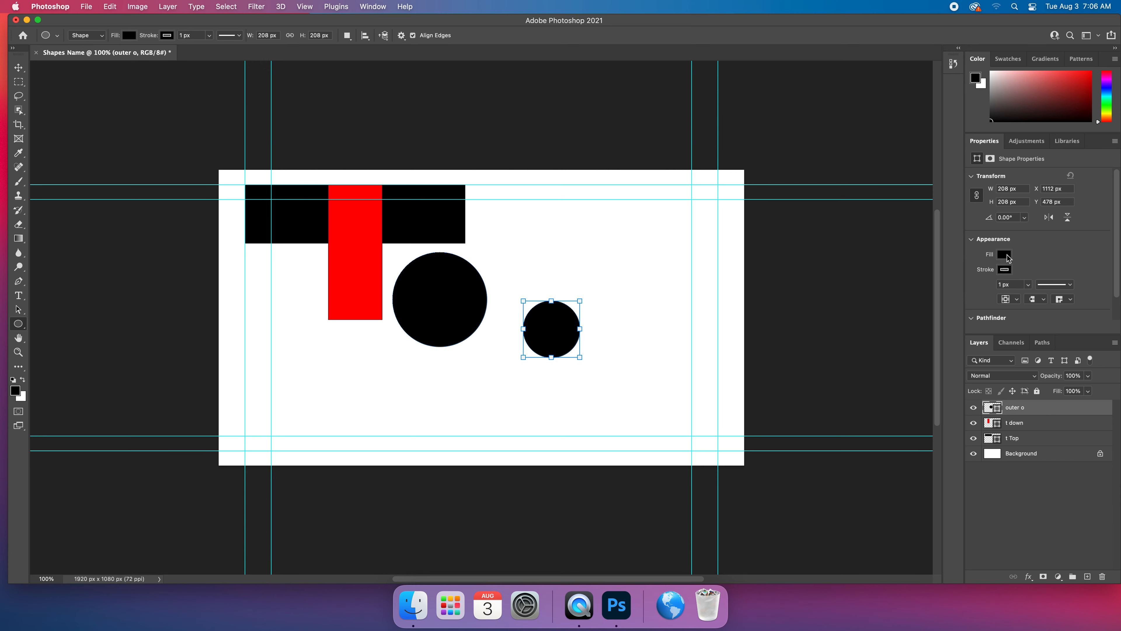
left_click(1006, 255)
left_click(1107, 276)
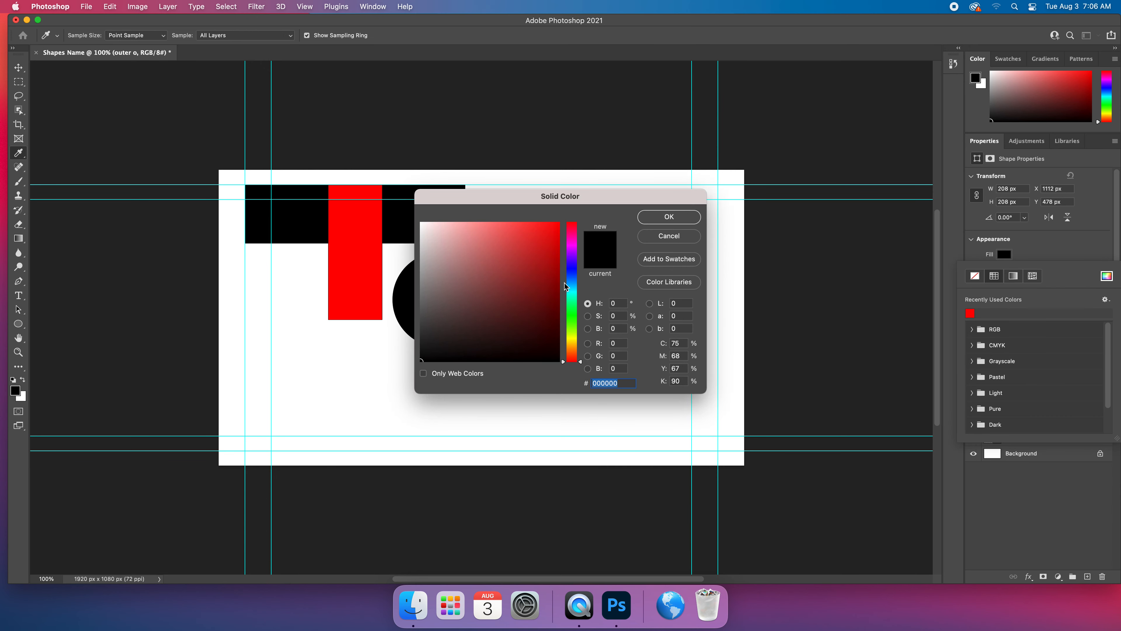
type("ffffff")
key("Return")
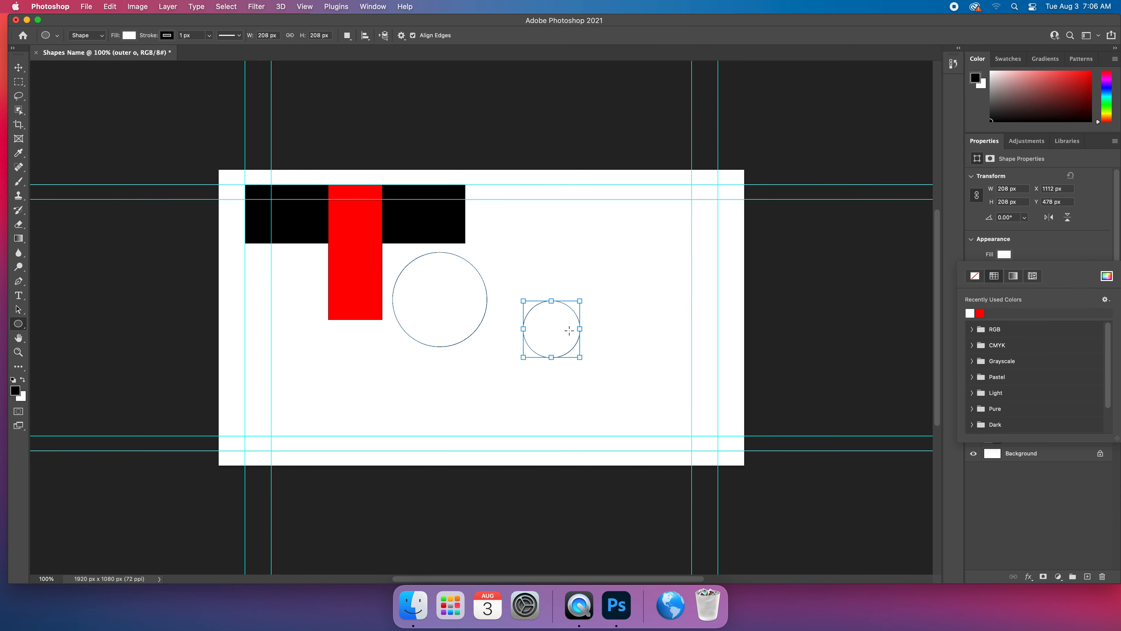
left_click(685, 354)
key("Return")
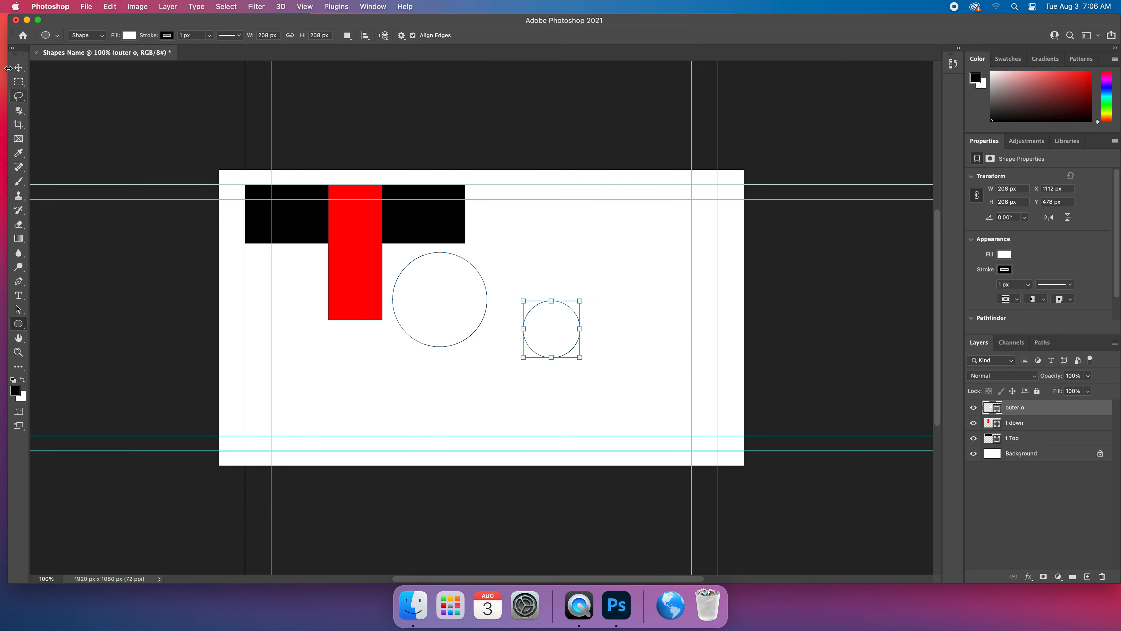
left_click(17, 68)
left_click(1035, 476)
left_click(1031, 415)
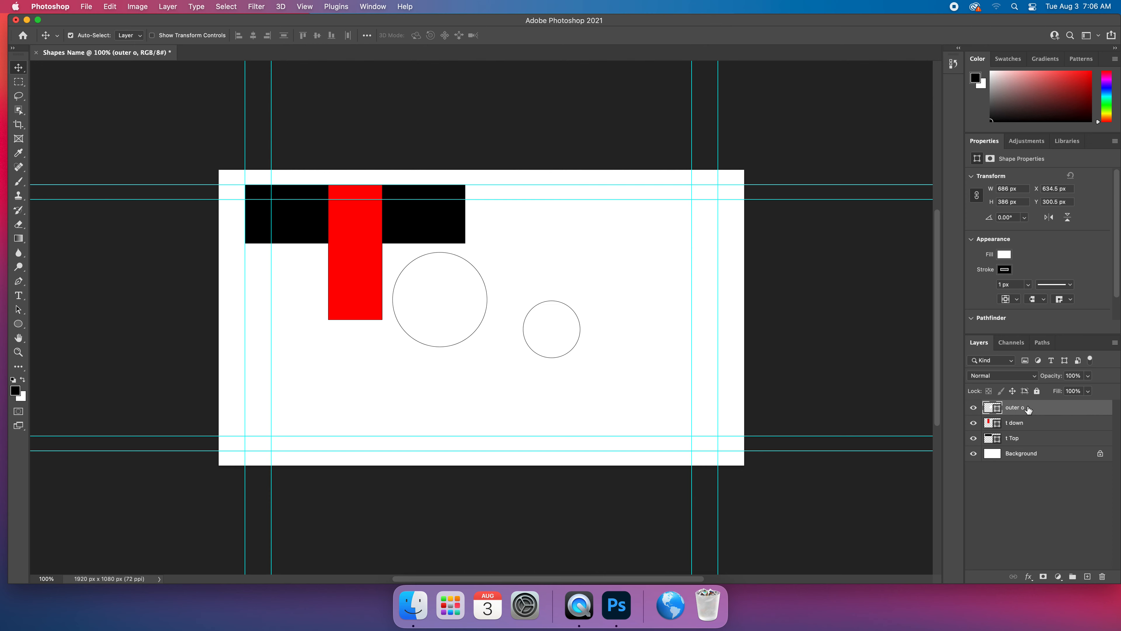
key("alt+BackSpace")
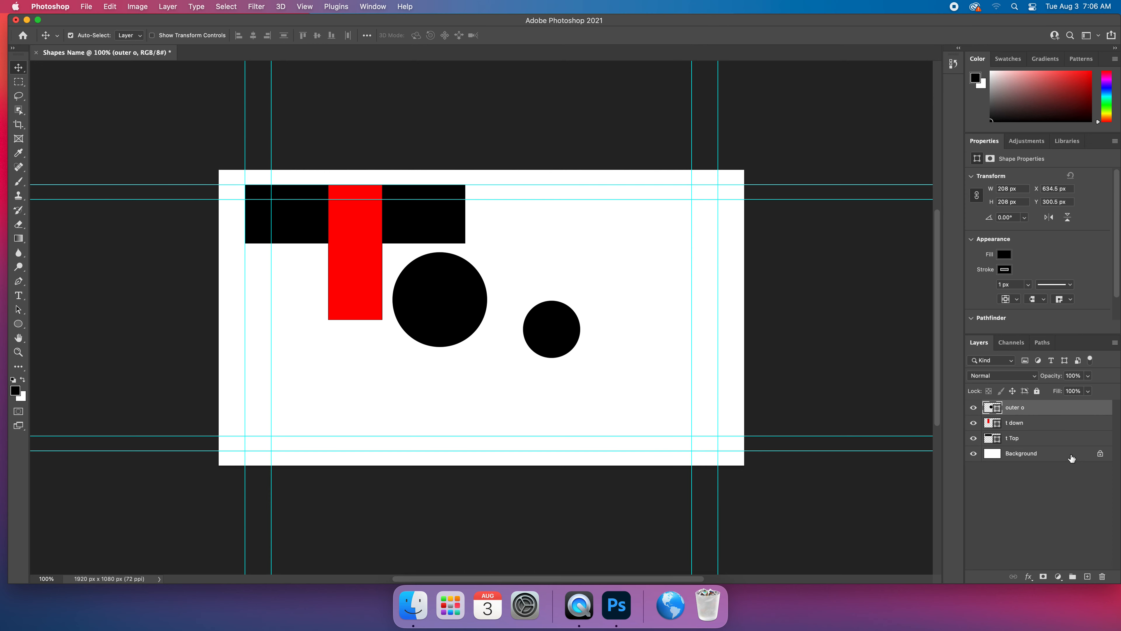
key("super+z")
Deselect all layers and draw a black circle about 193 px wide on its own layer in the empty area beyond outer o.
left_click(1071, 488)
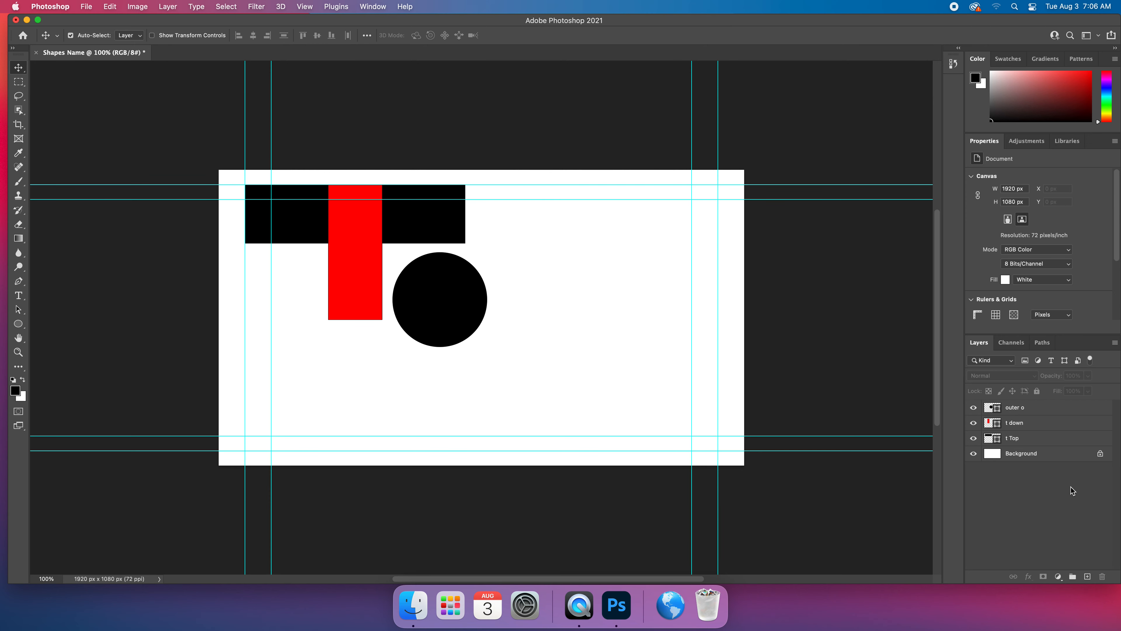
left_click(18, 324)
left_click_drag(535, 346, 589, 379)
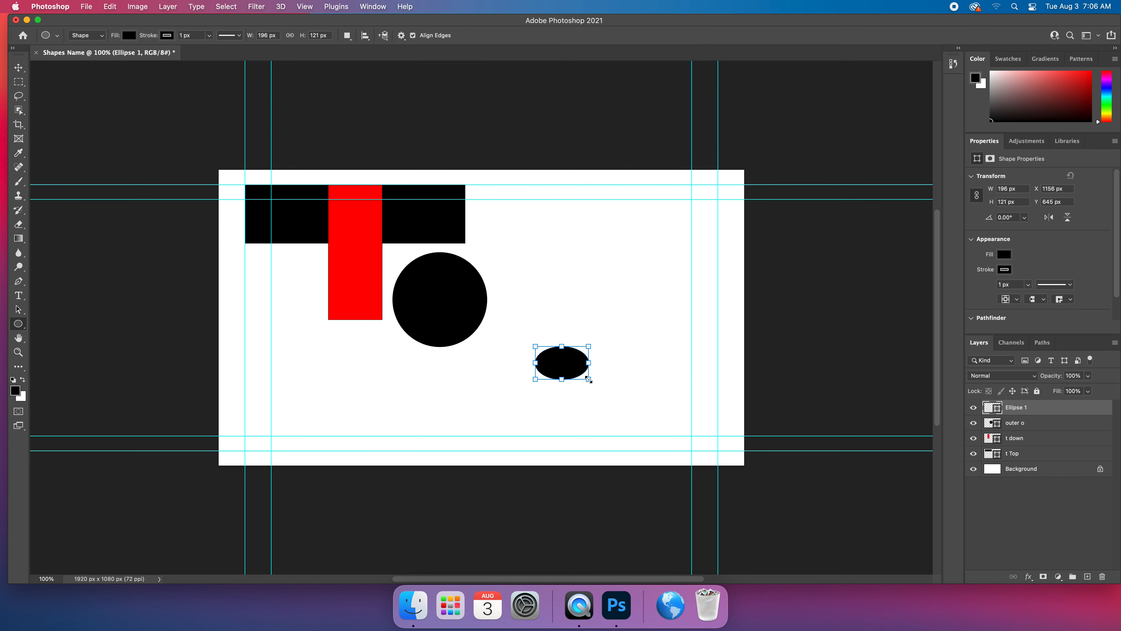
key("super+z")
left_click_drag(556, 342, 609, 399)
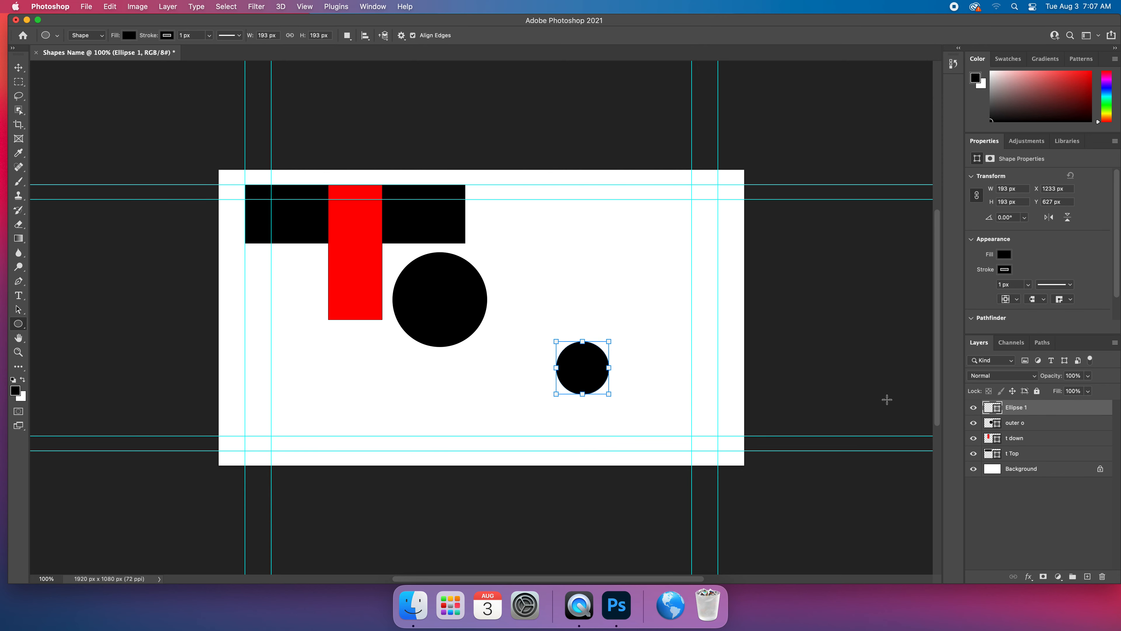
Rename the small circle's layer as "inner o" and set its fill to white.
double_click(1011, 408)
type("inner o")
key("Return")
left_click(1004, 268)
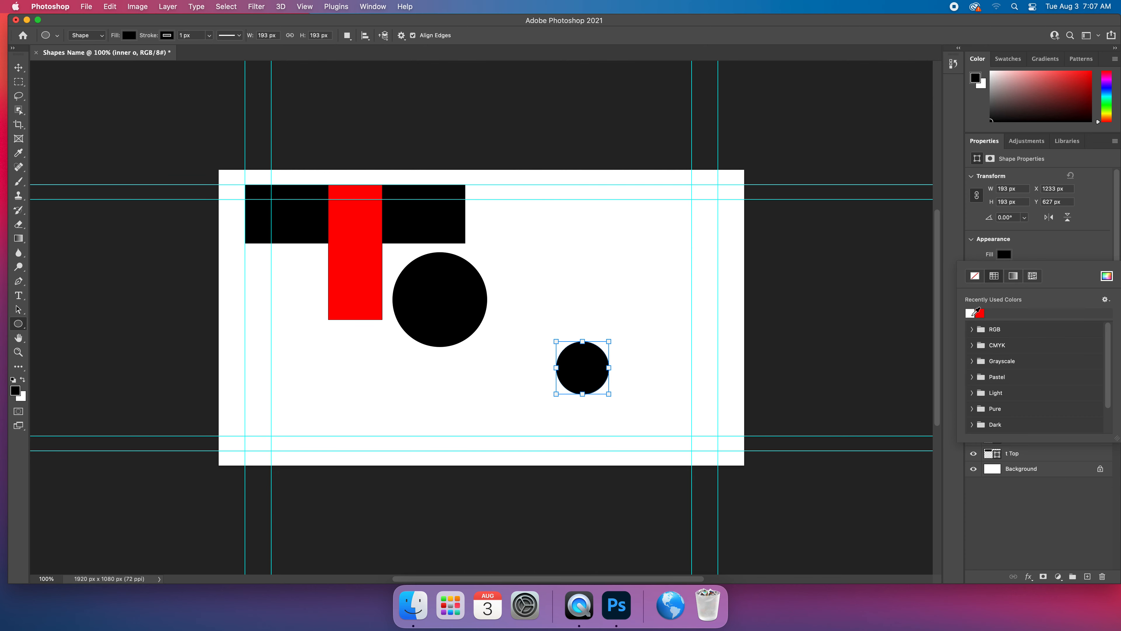
left_click(971, 312)
Move the inner o circle to about X 711.5 px, Y 376.5 px, centring it inside outer o, and deselect it.
left_click(23, 70)
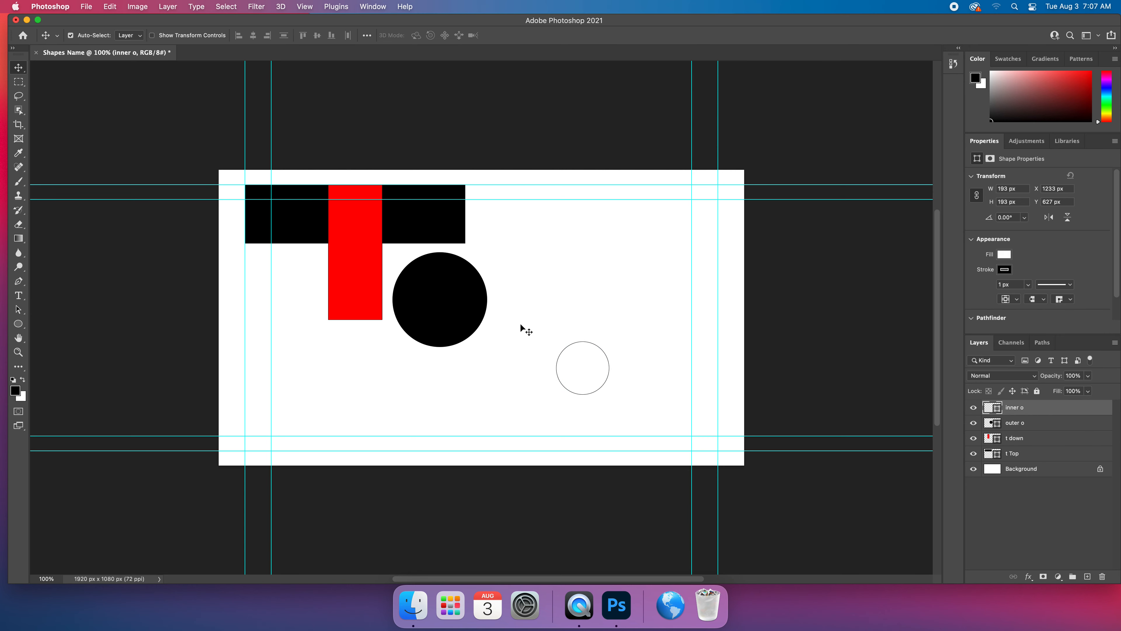
left_click_drag(575, 363, 438, 297)
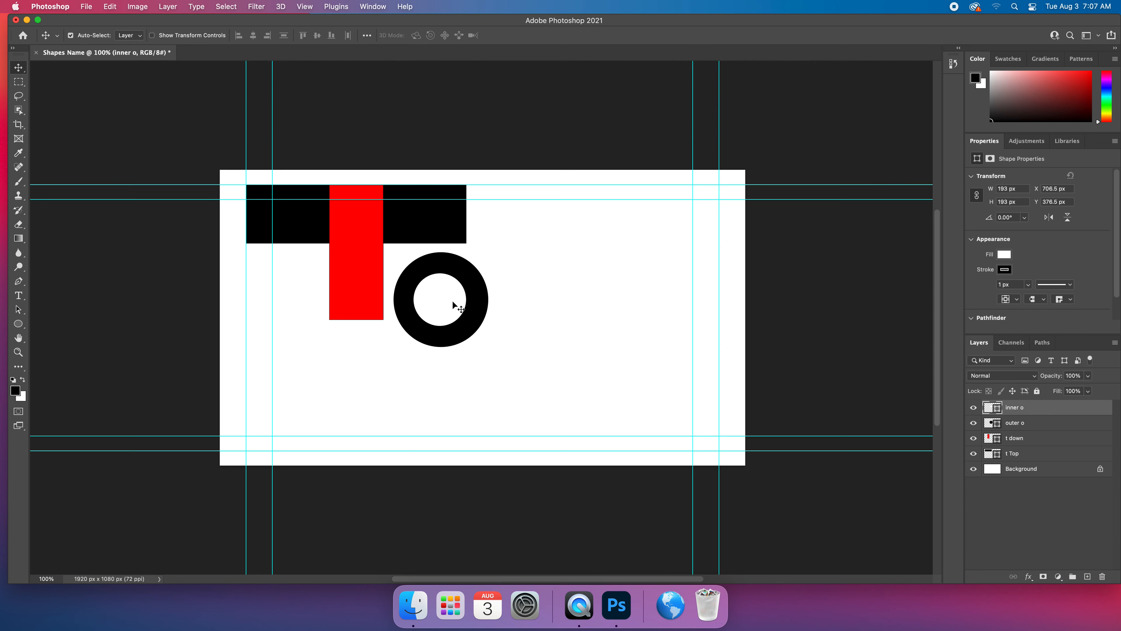
key("Right")
key("Right")
key("Right")
key("Right")
key("Right")
left_click(1039, 522)
scroll(1034, 408, "left", 1)
mouse_move(1031, 413)
left_mouse_down()
mouse_move(1031, 432)
mouse_move(1033, 408)
left_mouse_up()
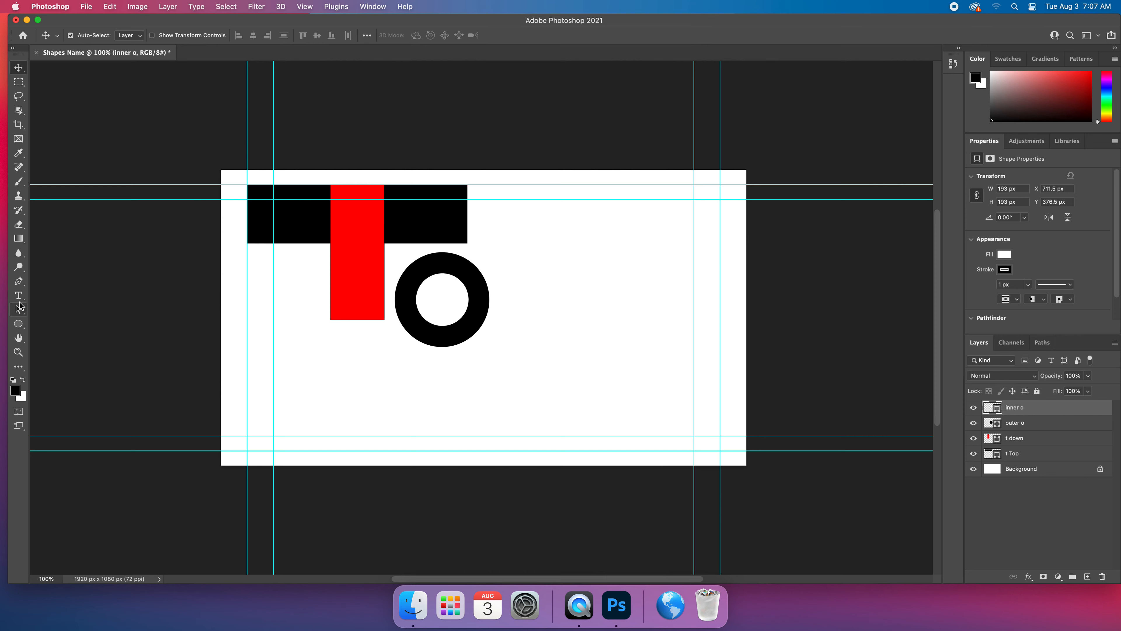
left_click(1072, 490)
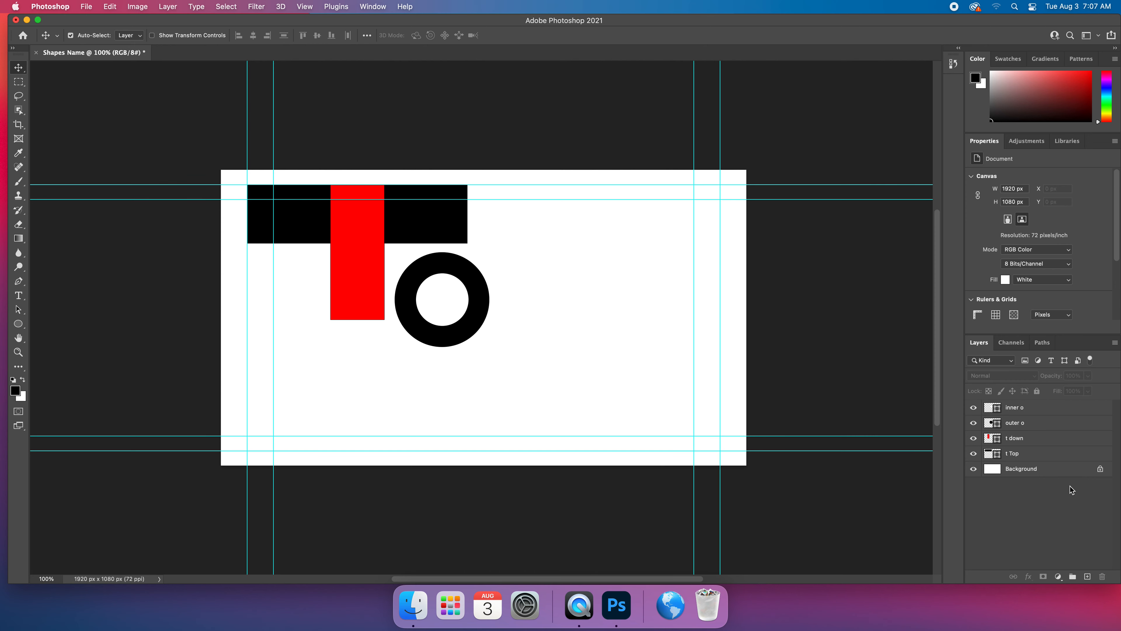